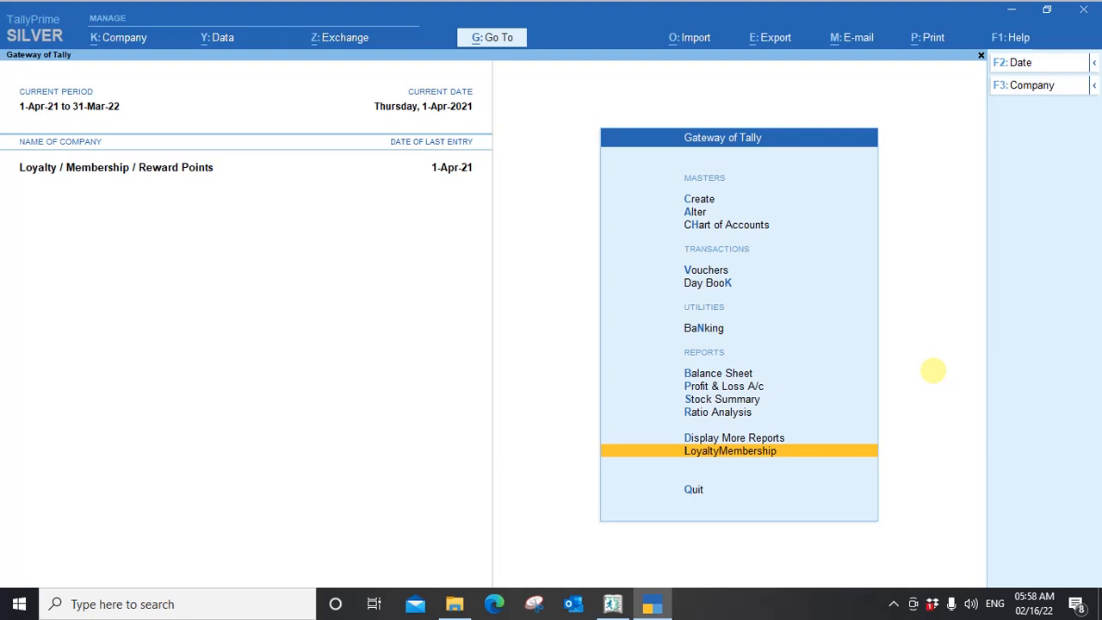
# Open the LoyaltyMembership menu from the Gateway of Tally and look over its master options.
pyautogui.press('Return')
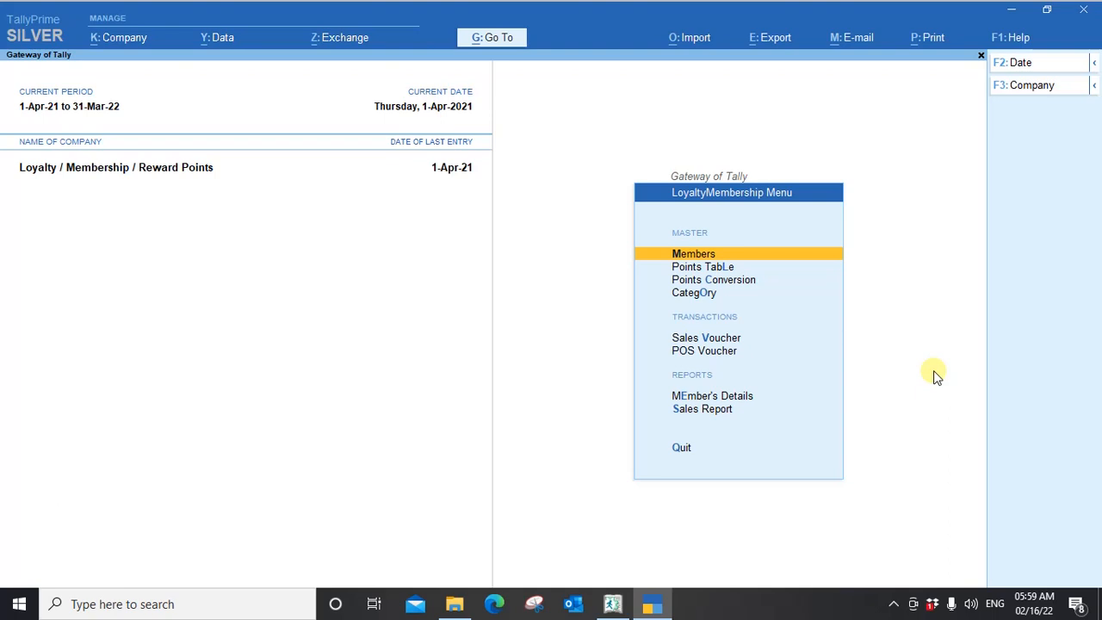
pyautogui.press('Down')
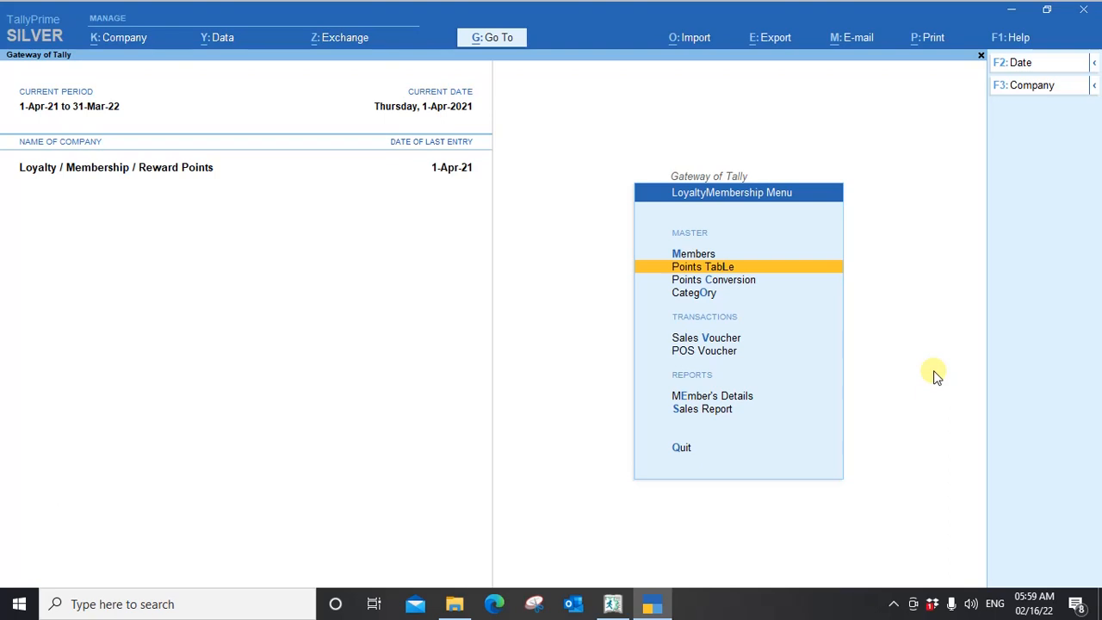
pyautogui.press('Down')
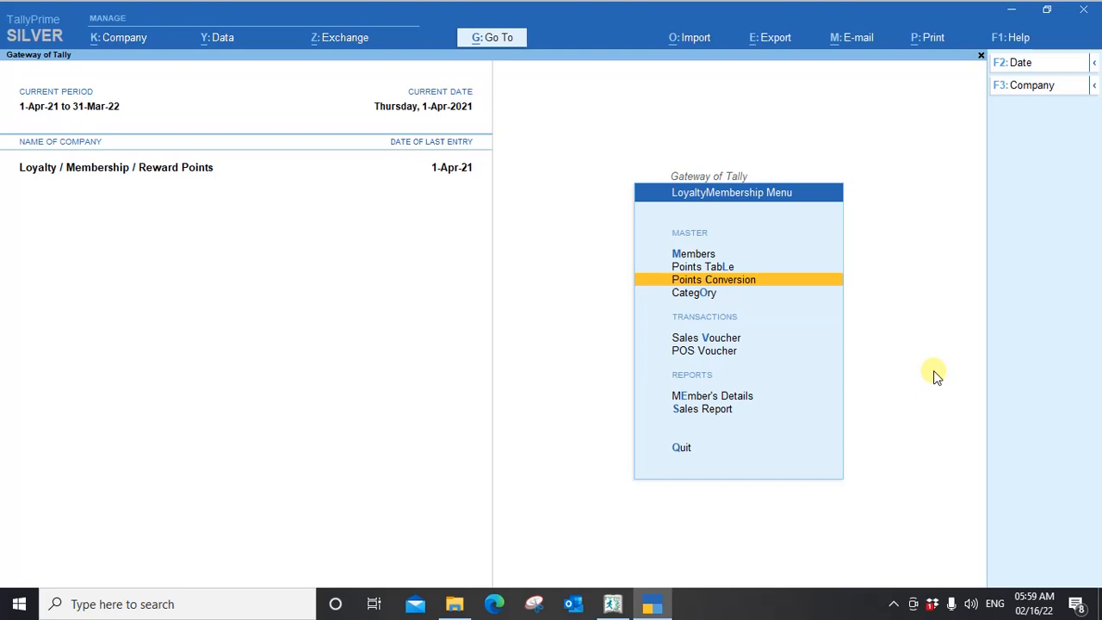
pyautogui.press('Down')
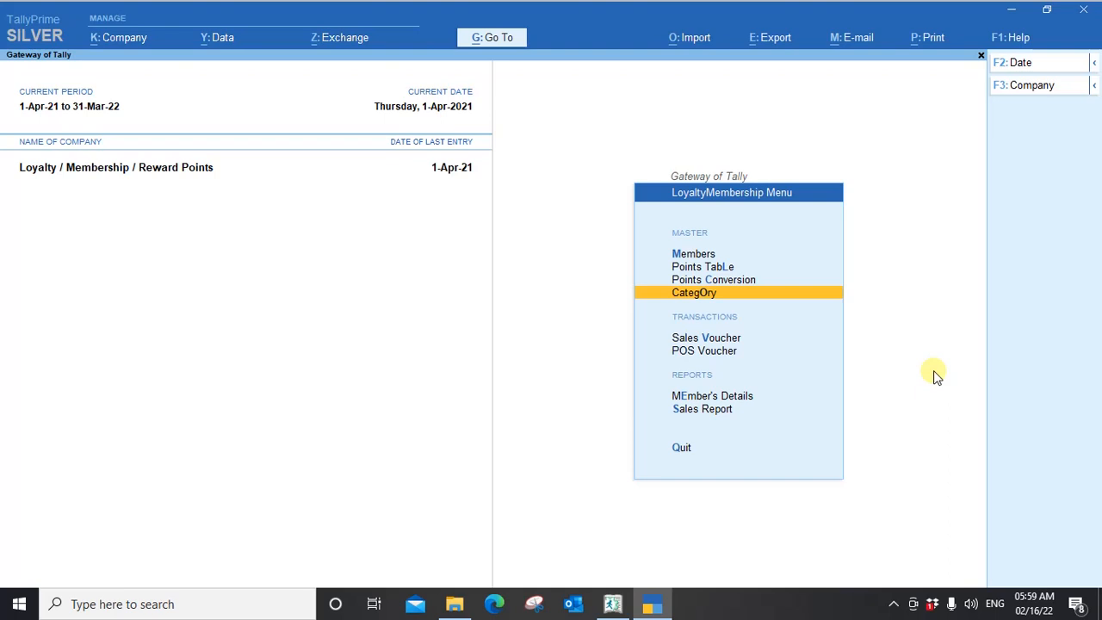
pyautogui.press('Up')
pyautogui.press('Up')
pyautogui.press('Up')
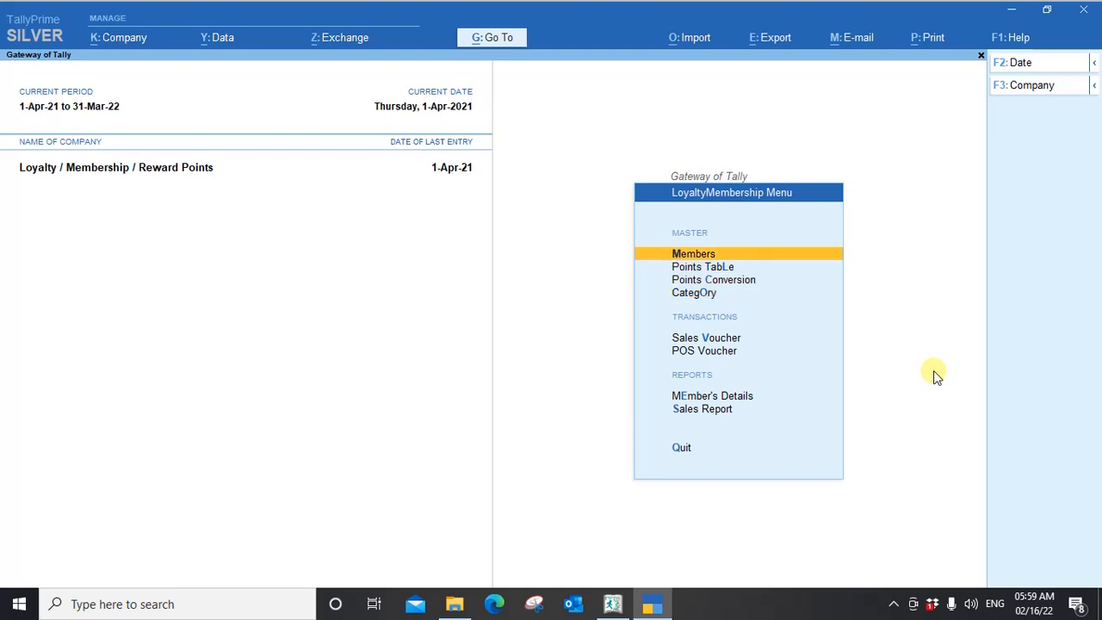
# View the blank ledger creation form for Members and close it without entering anything.
pyautogui.press('Return')
pyautogui.press('Return')
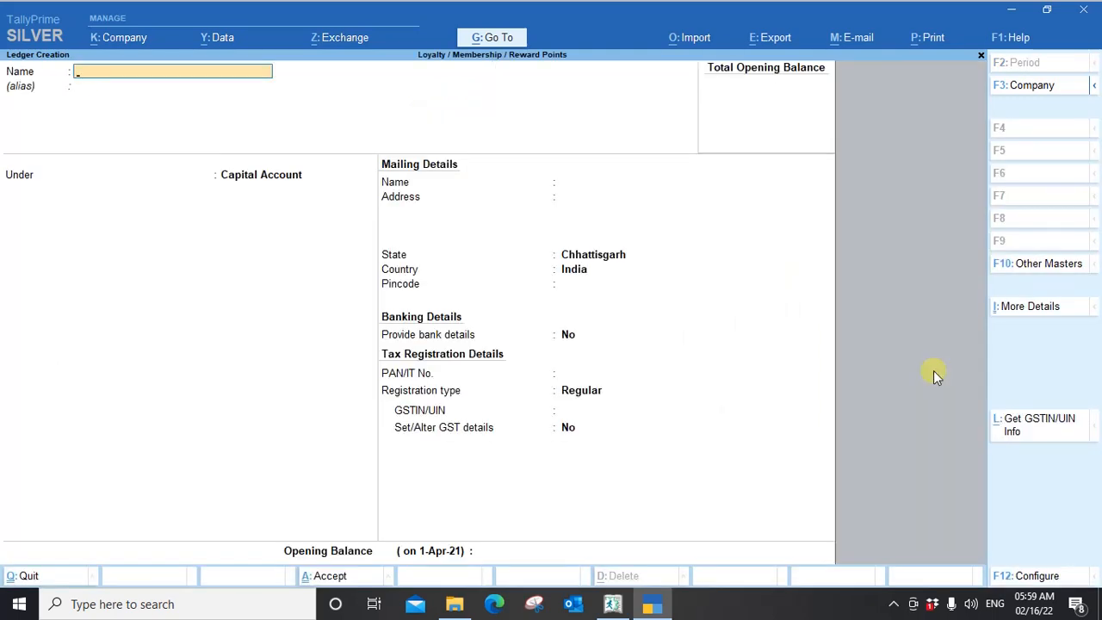
pyautogui.press('Escape')
# Review the Points Table with its date ranges, transaction ranges and reward points, then leave it unchanged.
pyautogui.press('Down')
pyautogui.press('Return')
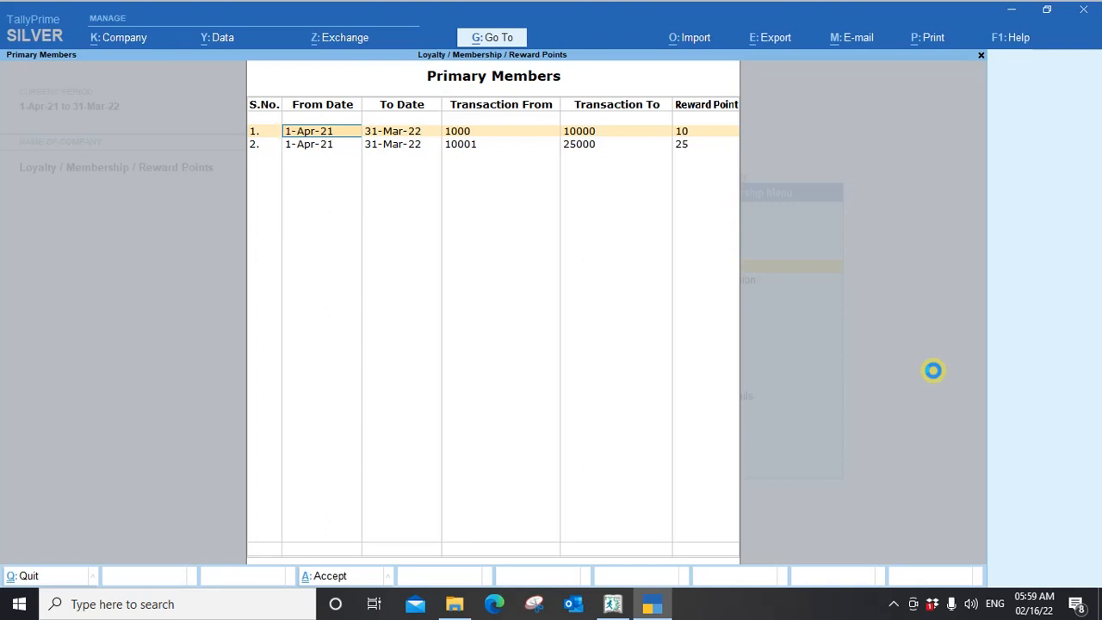
pyautogui.press('Escape')
pyautogui.press('Return')
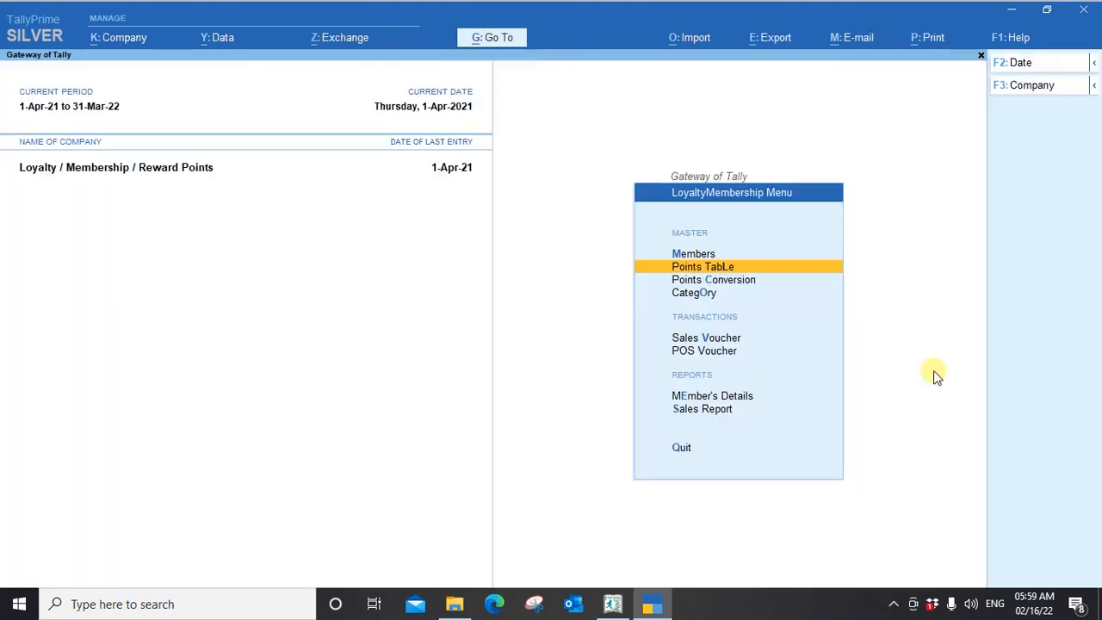
# Review the Points Conversion setting for reward points into rupees and quit without saving changes.
pyautogui.press('Down')
pyautogui.press('Return')
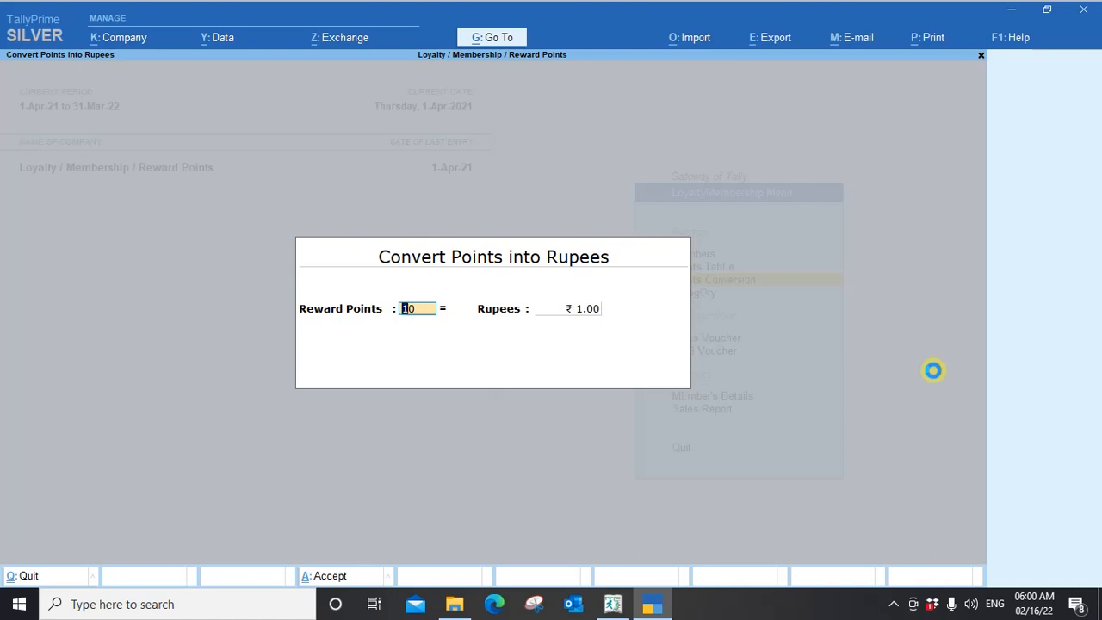
pyautogui.press('Escape')
pyautogui.press('Escape')
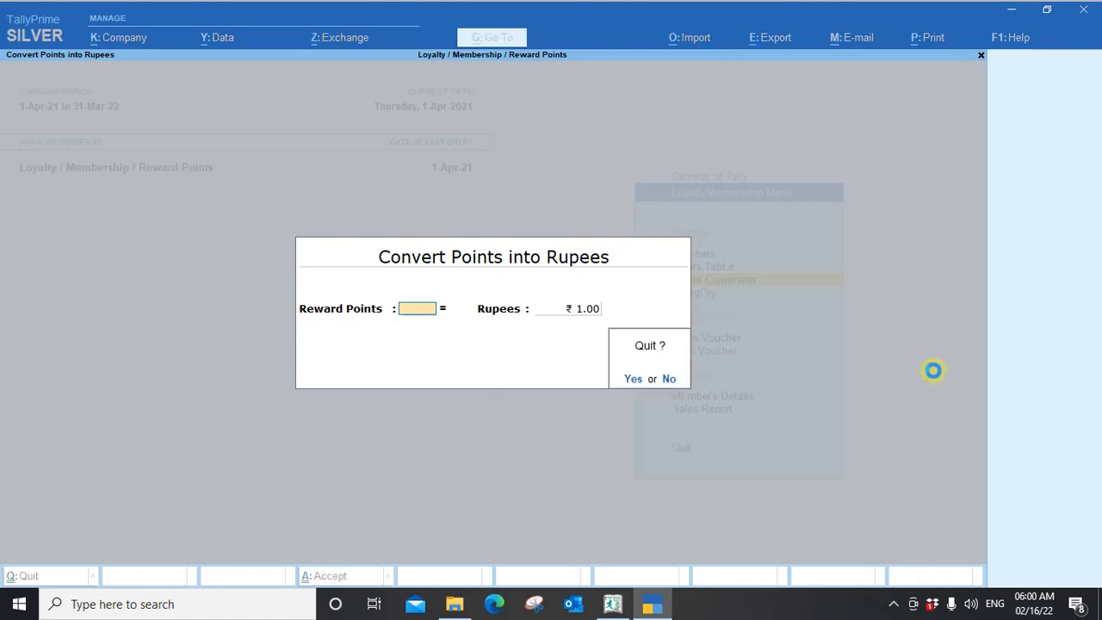
pyautogui.press('Return')
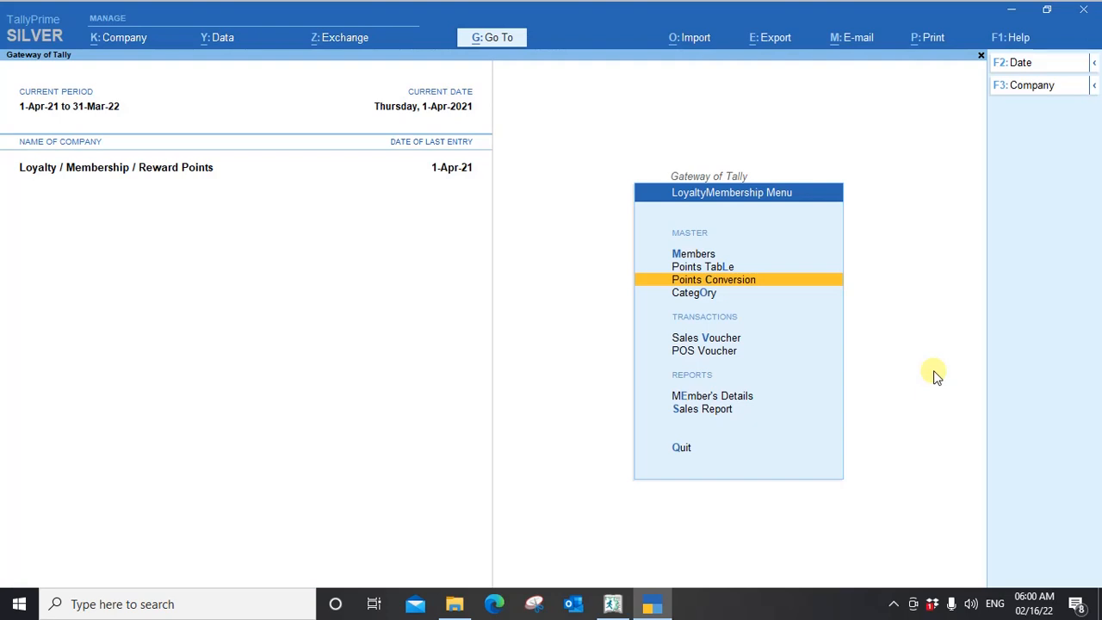
# Start a new Sales Voucher with the member's ledger as party account and accept the blank dispatch and party details.
pyautogui.press('Down')
pyautogui.press('Down')
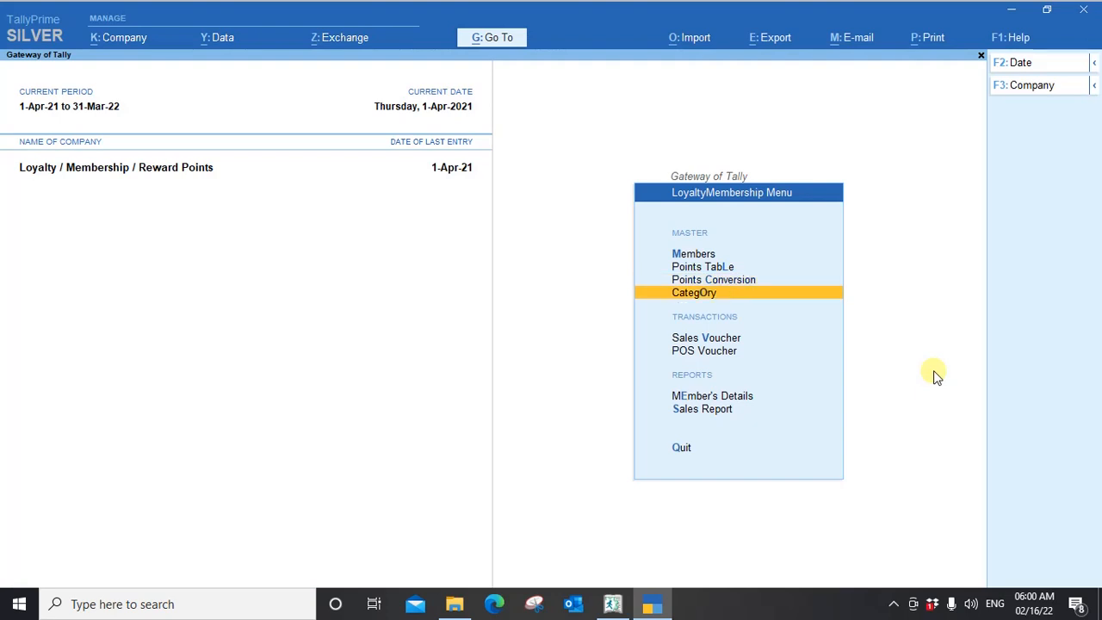
pyautogui.press('Return')
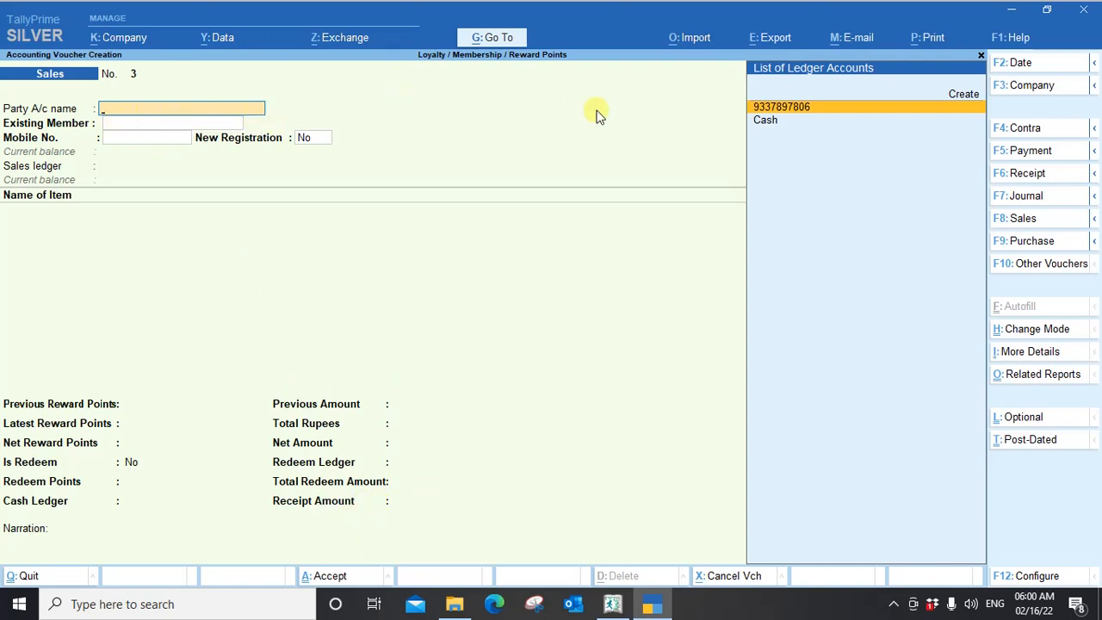
pyautogui.click(818, 110)
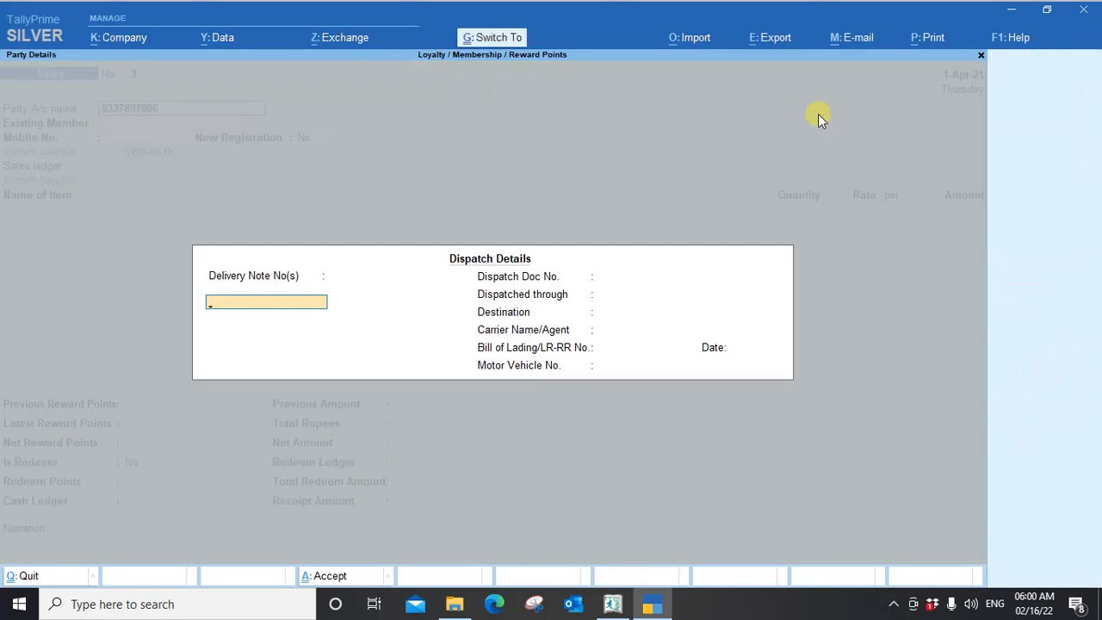
pyautogui.hotkey('ctrl', 'a')
pyautogui.hotkey('ctrl', 'a')
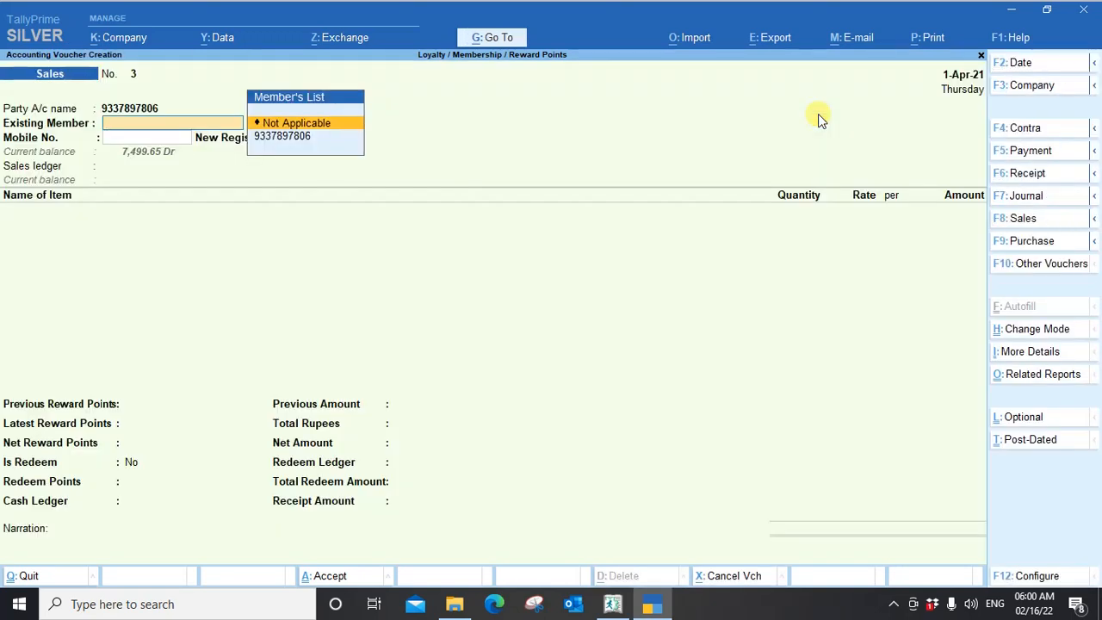
# Select the existing member by mobile number, keep New Registration at No, and use Sales as the sales ledger.
pyautogui.press('Return')
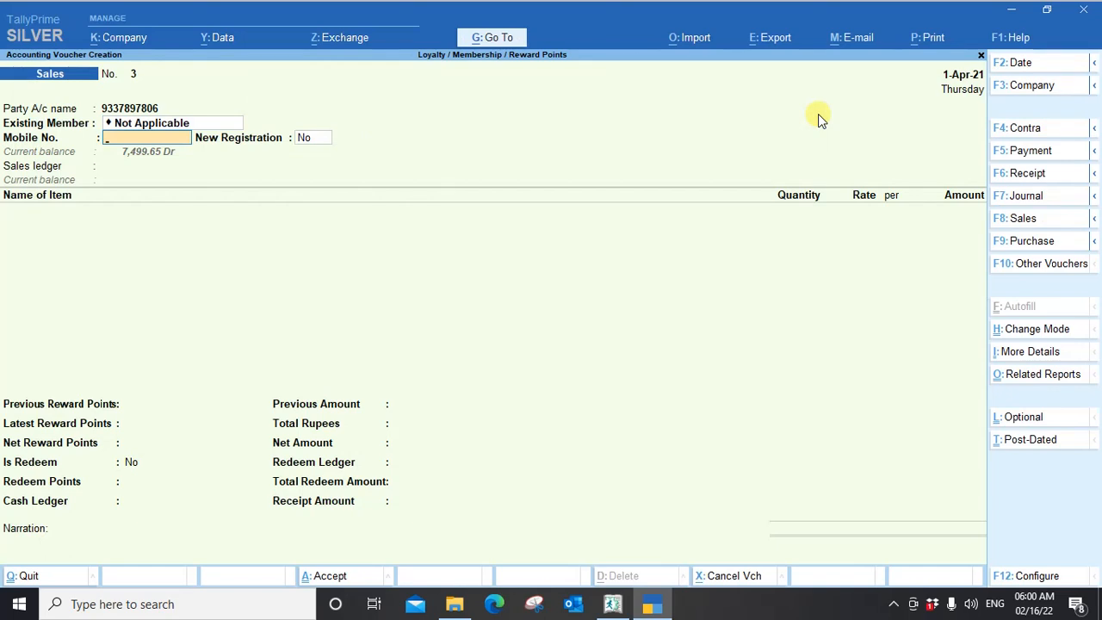
pyautogui.press('BackSpace')
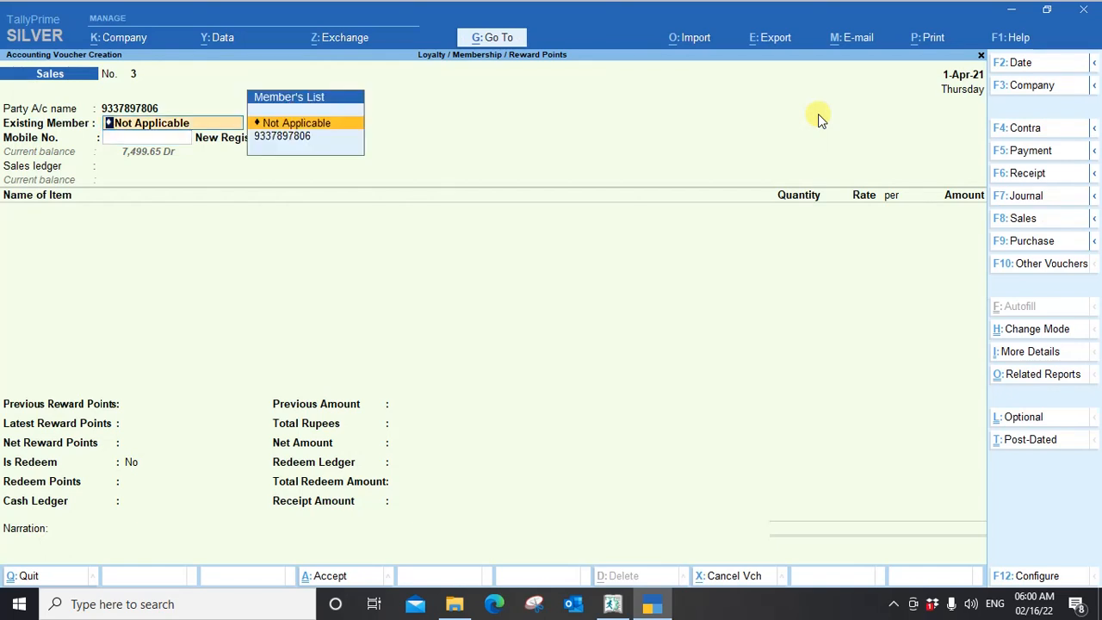
pyautogui.press('Down')
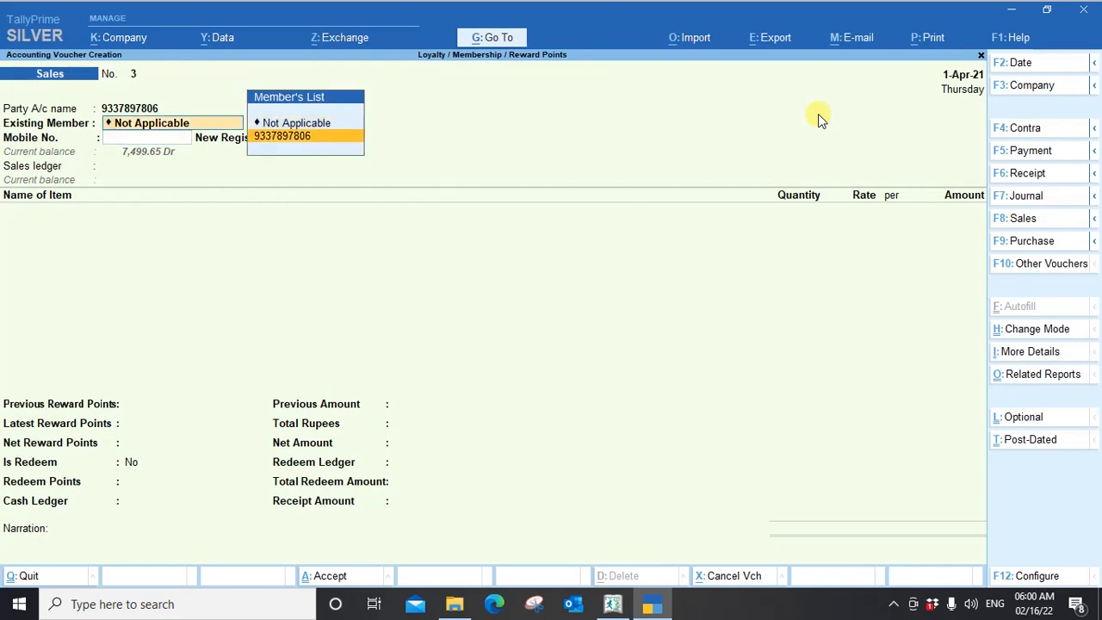
pyautogui.press('Return')
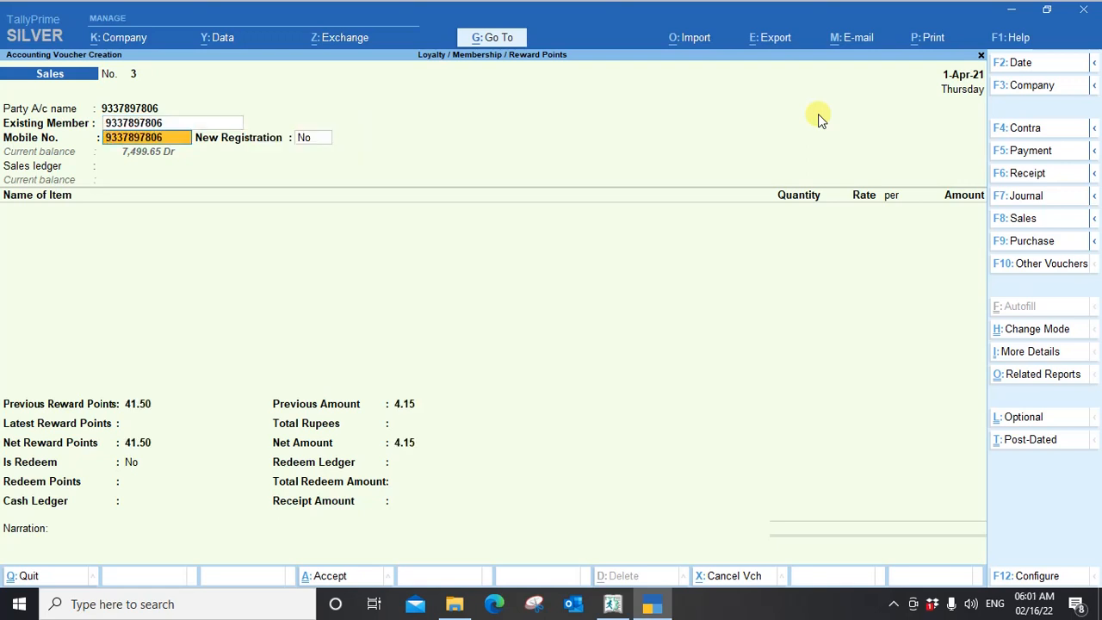
pyautogui.press('Return')
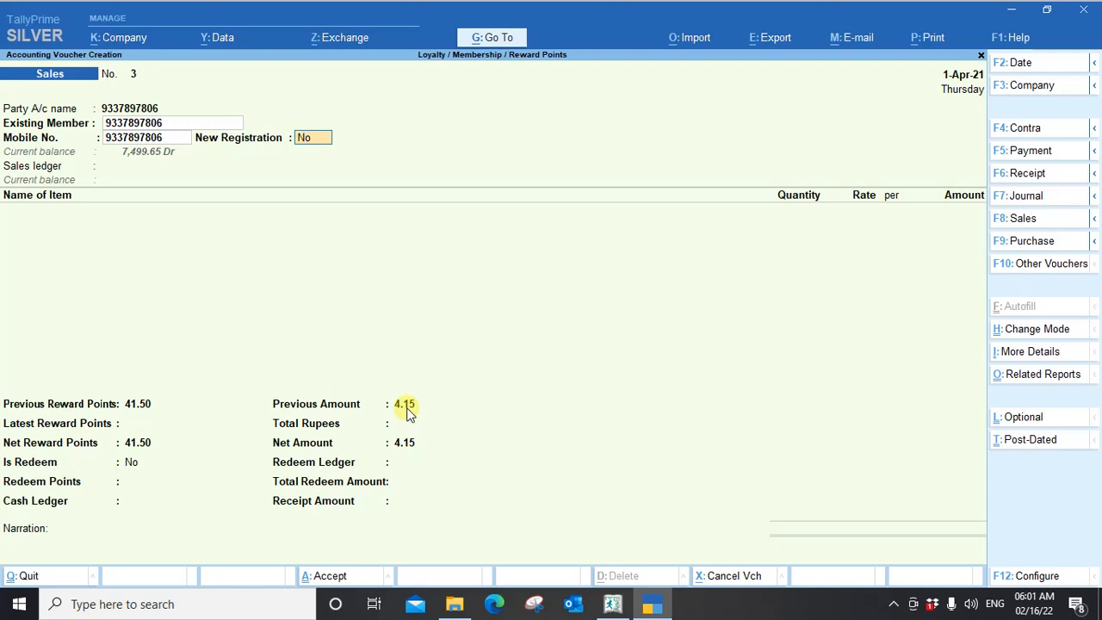
pyautogui.press('Return')
pyautogui.press('Return')
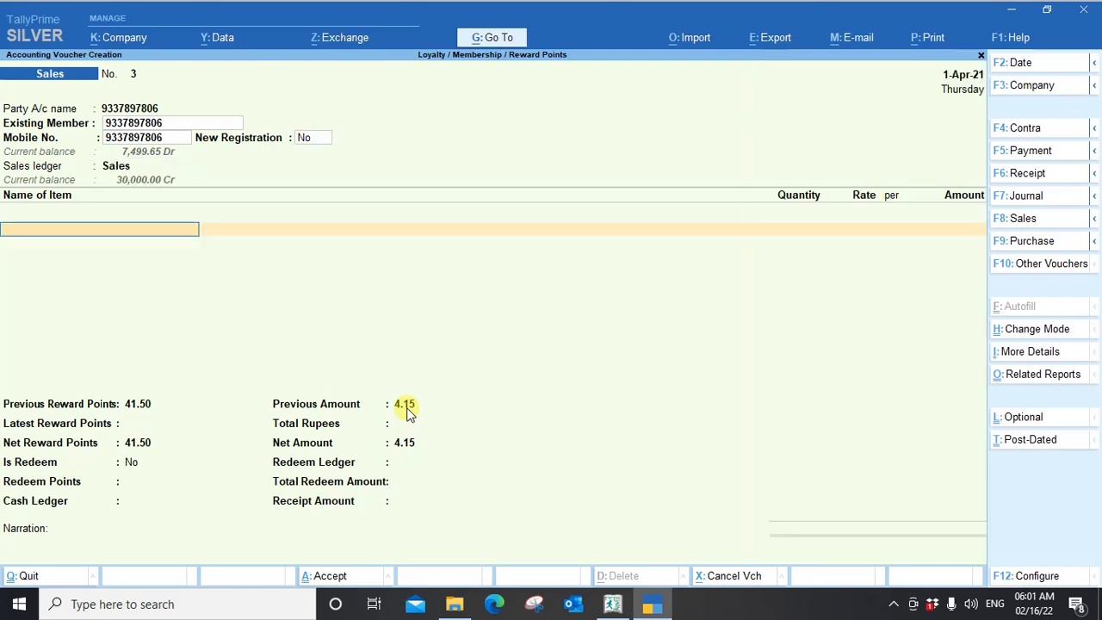
# Add Item 9% to the voucher with a quantity of 100 pcs at a rate of 75 per pcs.
pyautogui.write('It')
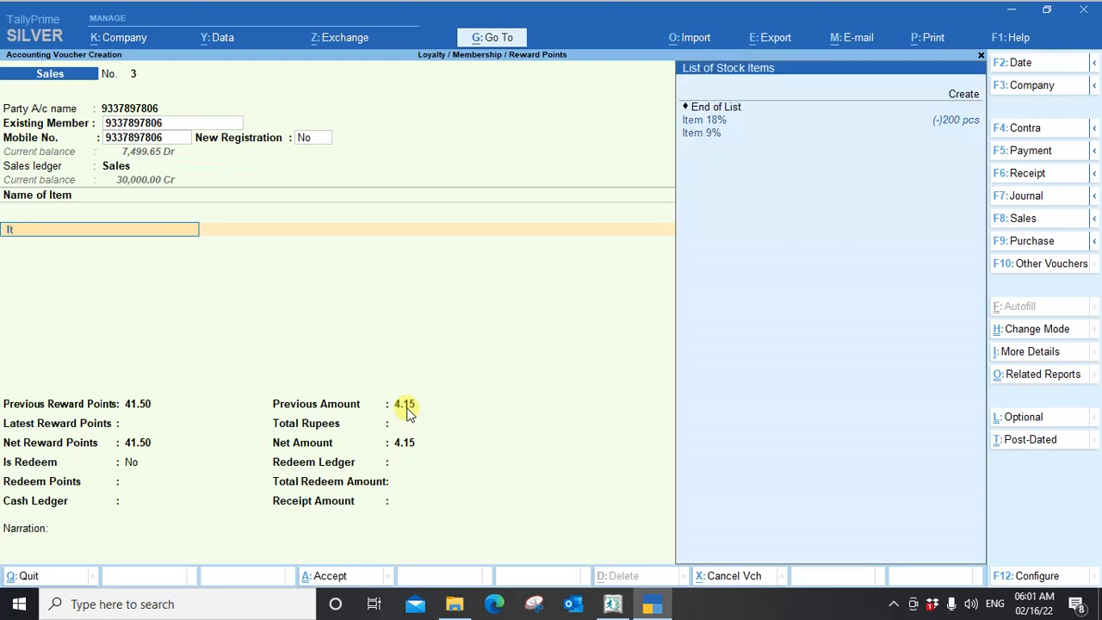
pyautogui.press('Down')
pyautogui.press('Return')
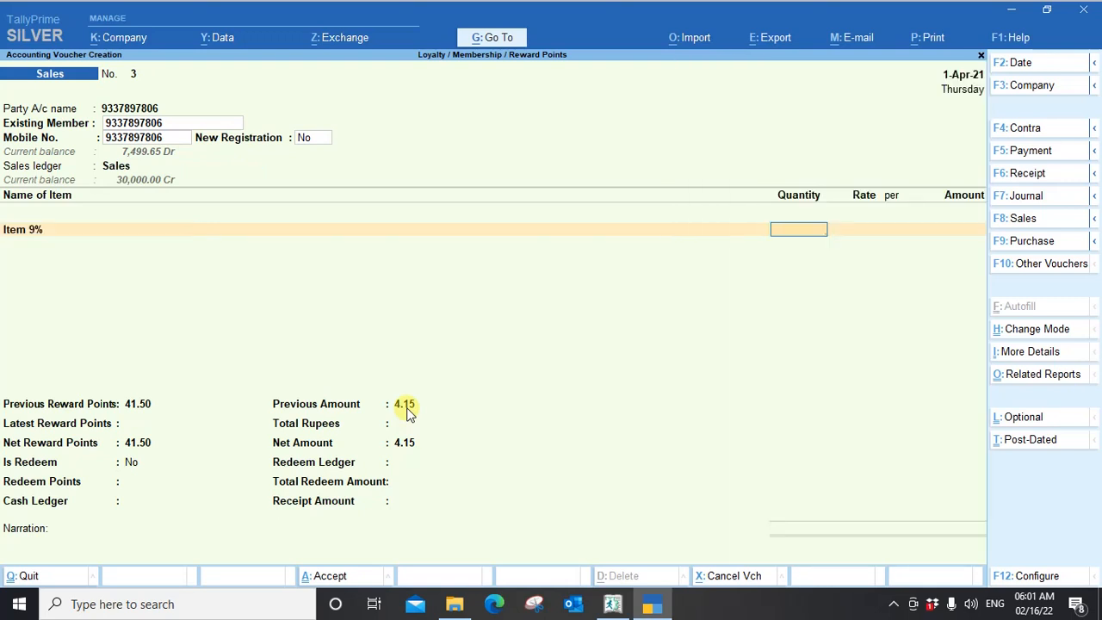
pyautogui.write('100')
pyautogui.press('Return')
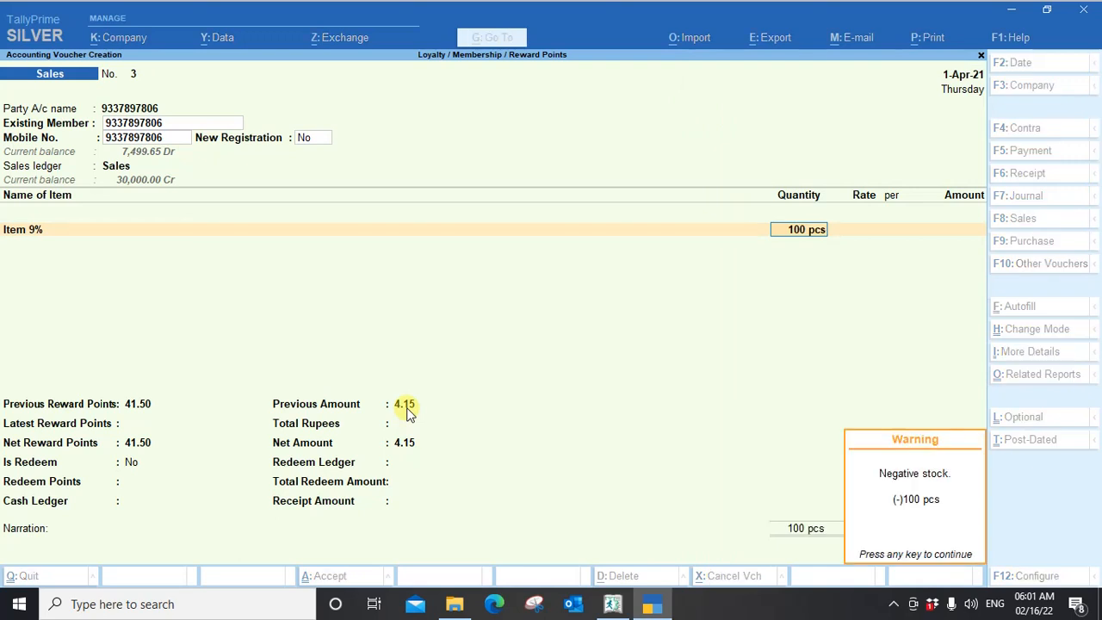
pyautogui.press('Return')
pyautogui.write('75')
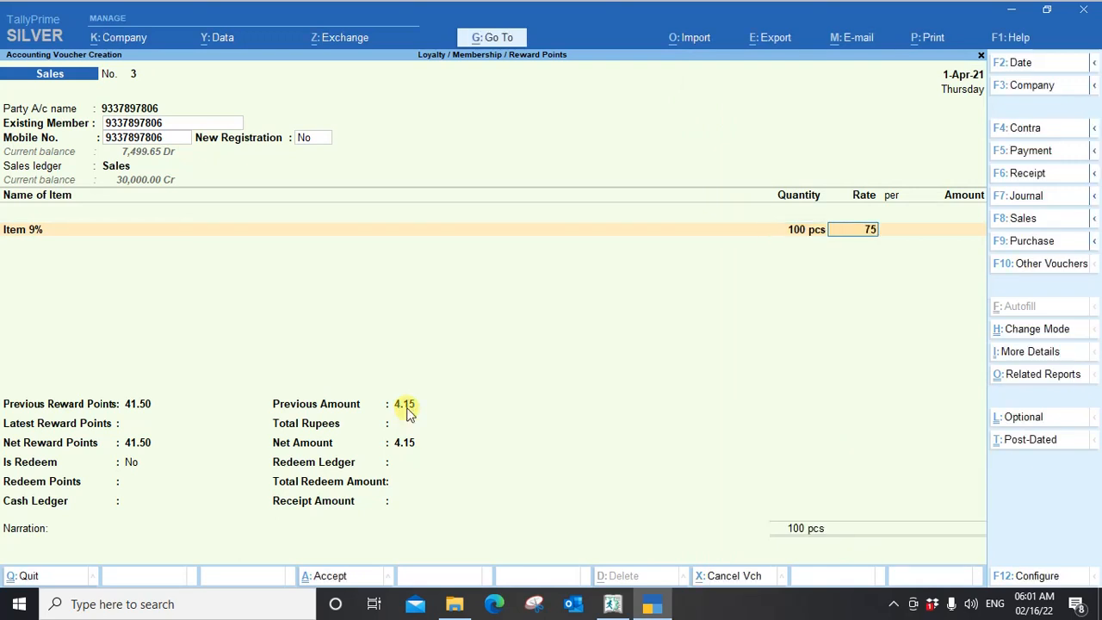
pyautogui.press('Return')
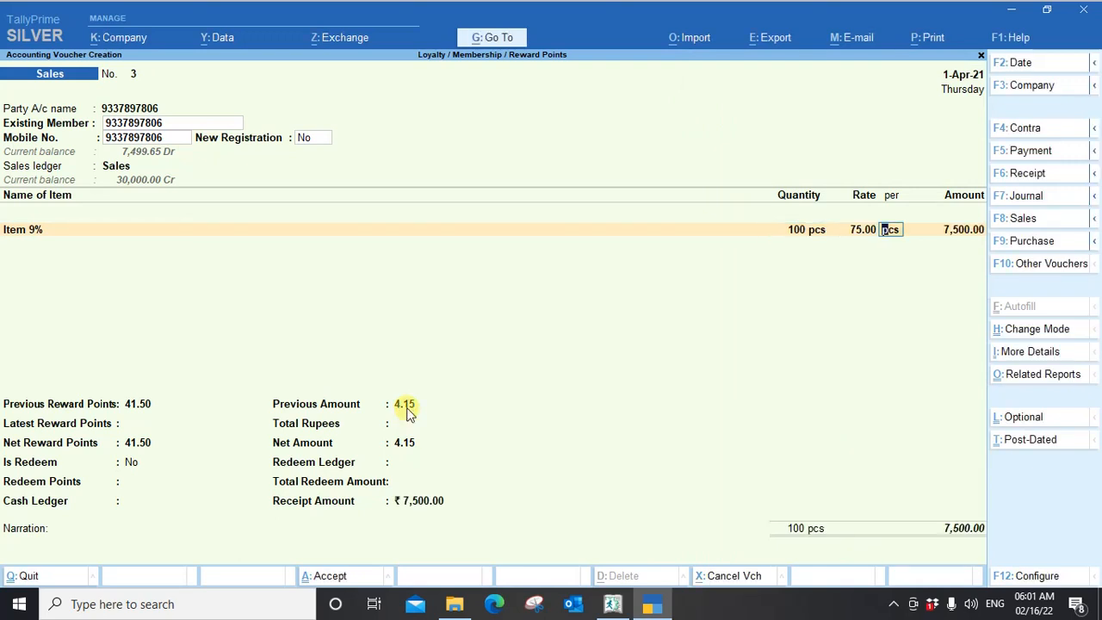
pyautogui.press('Return')
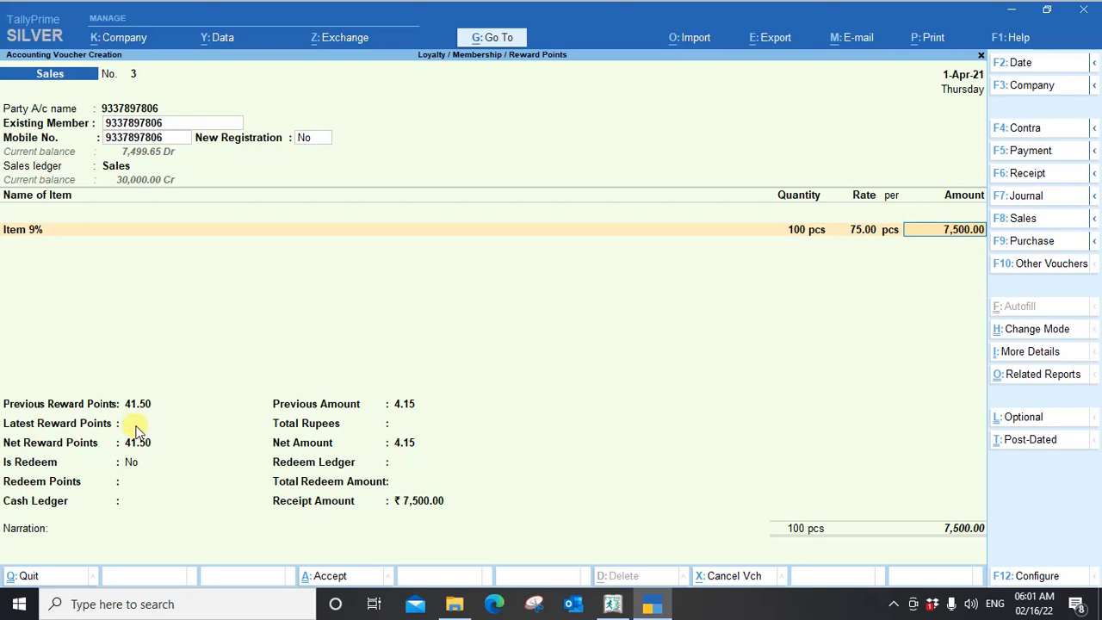
pyautogui.press('Return')
# End the item list, accept 10 latest reward points and 1.00 total rupees, and keep Is Redeem at No.
pyautogui.press('Return')
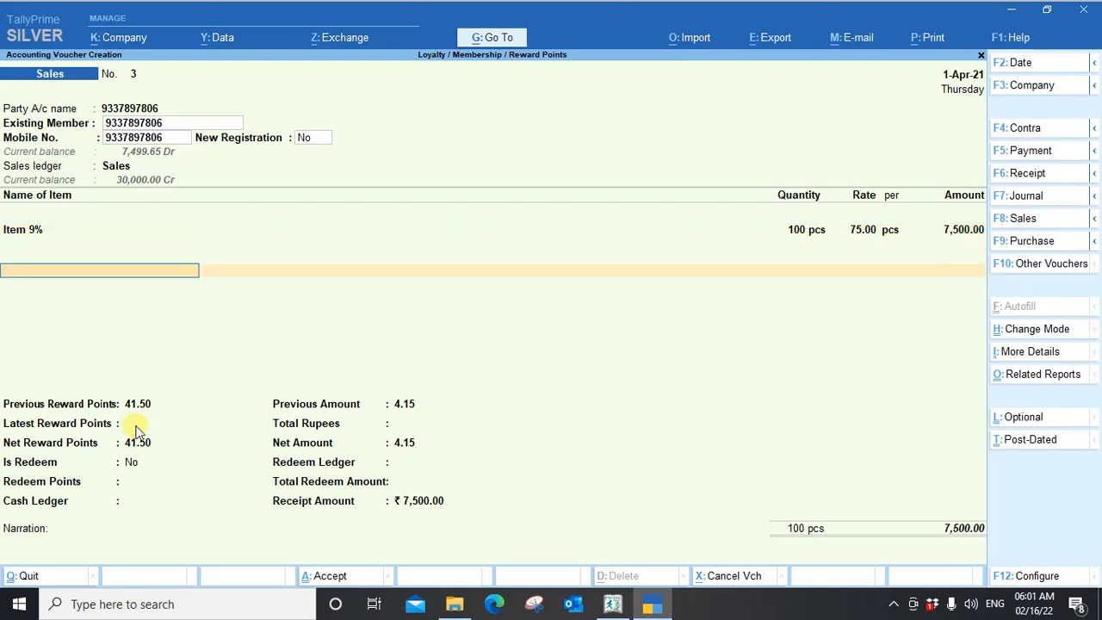
pyautogui.press('Return')
pyautogui.write('10')
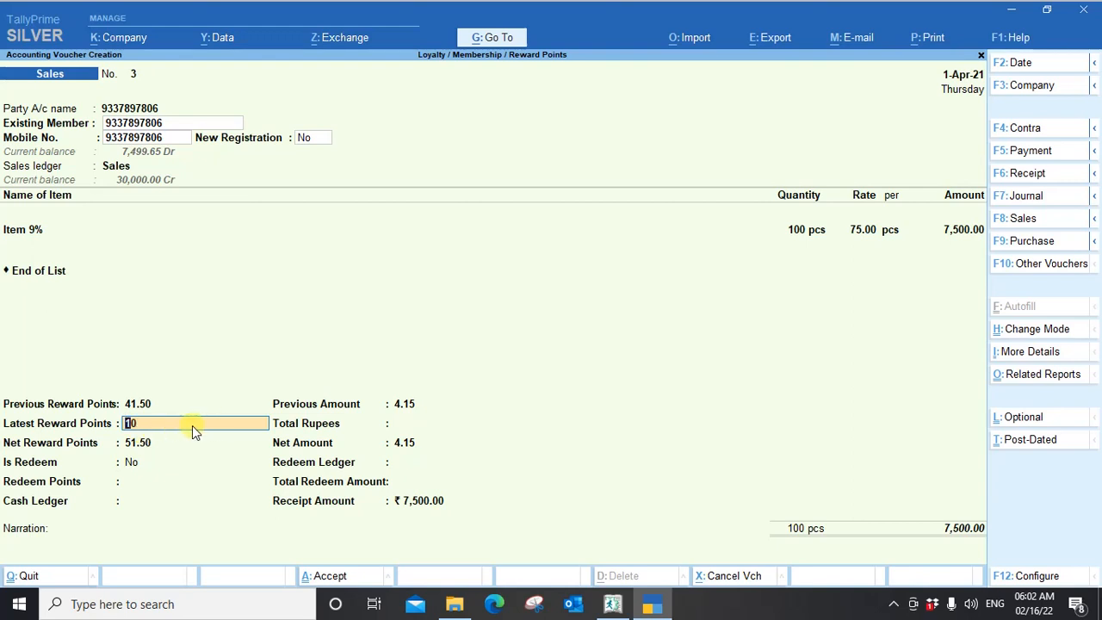
pyautogui.press('Return')
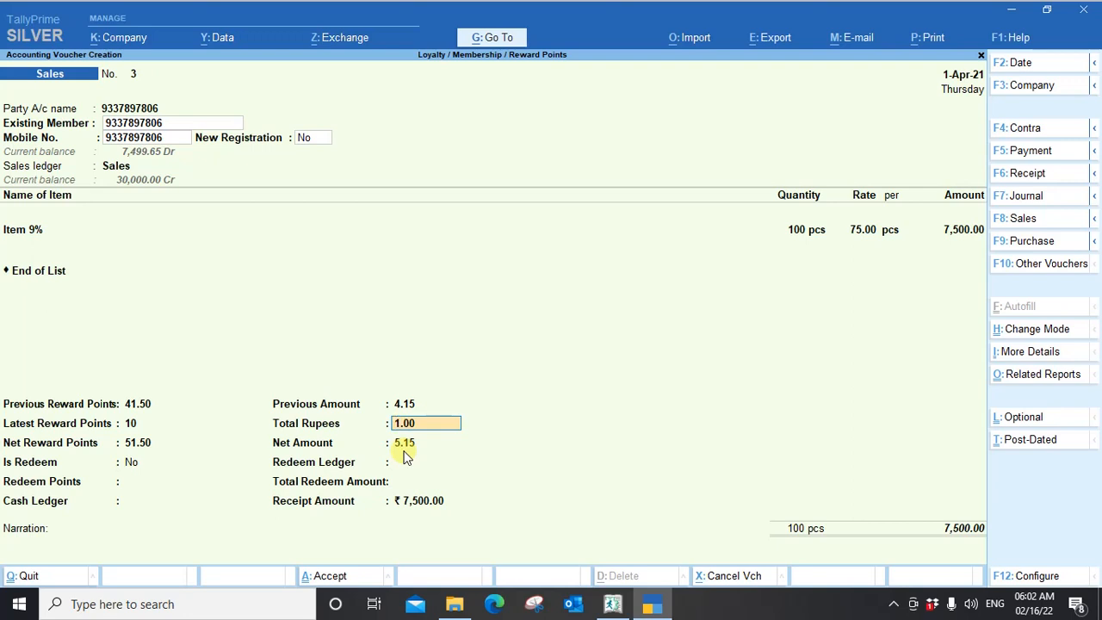
pyautogui.press('Return')
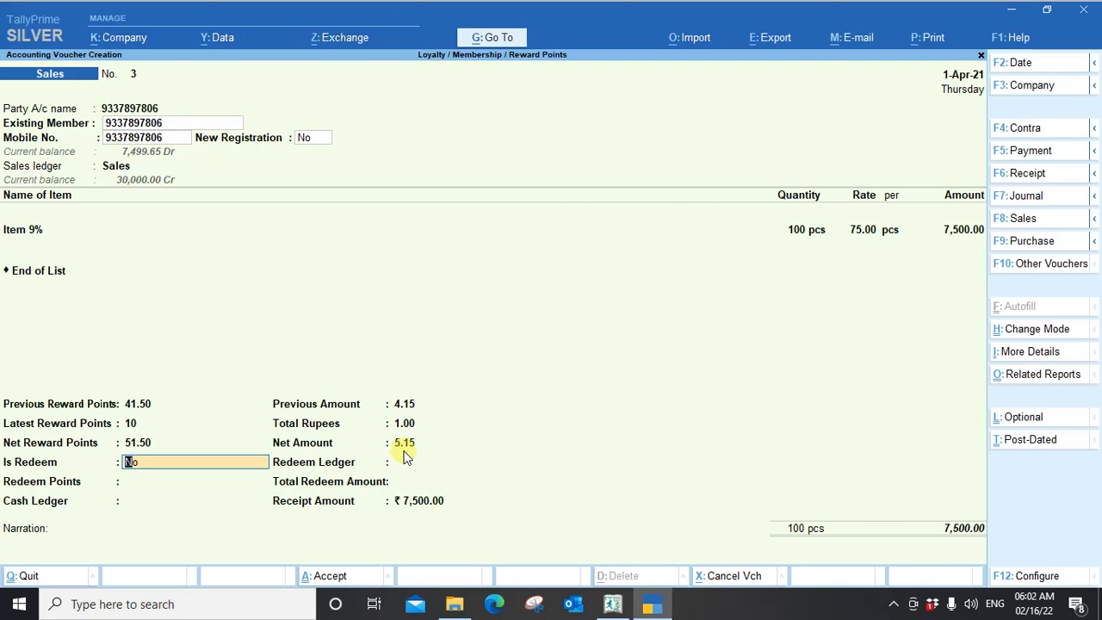
pyautogui.press('Return')
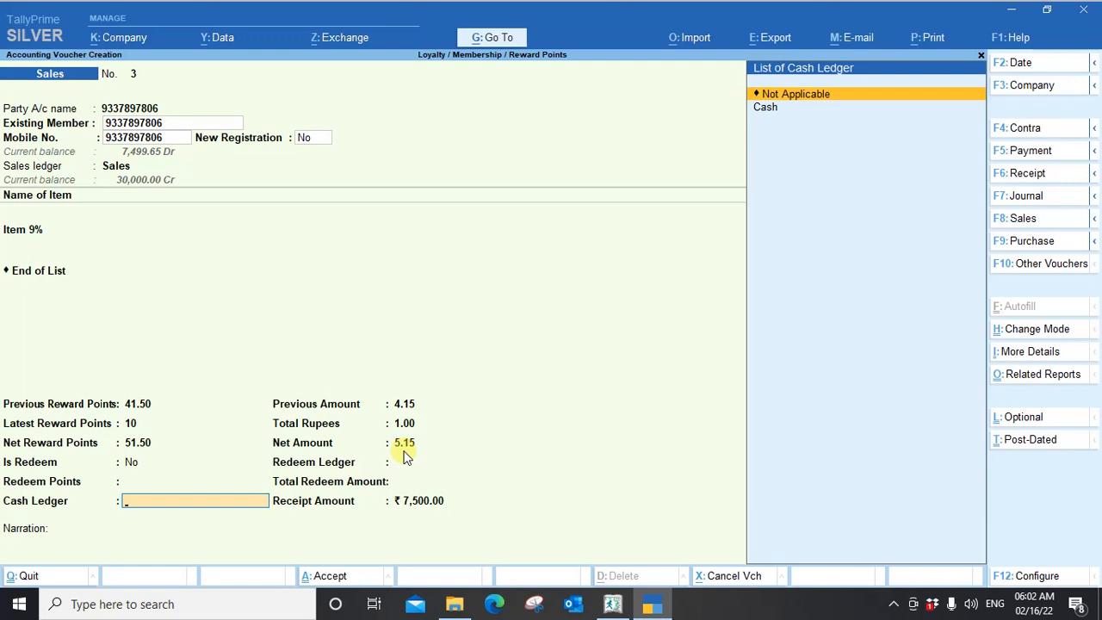
# Set the Cash Ledger to Cash and accept the receipt amount of ₹ 7,500.00.
pyautogui.press('Down')
pyautogui.press('Return')
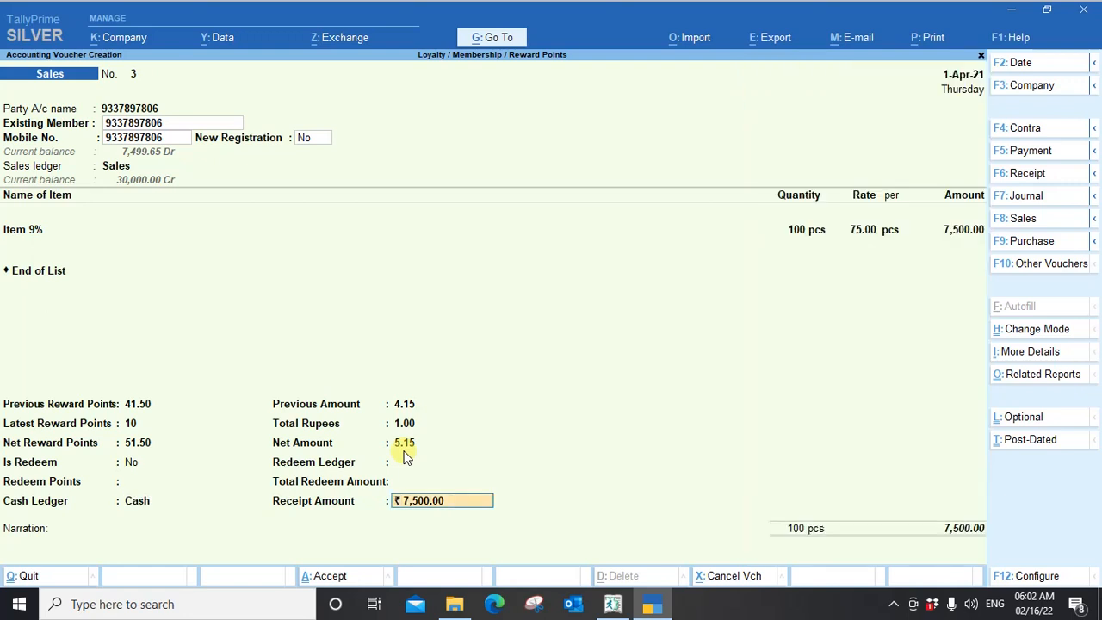
pyautogui.press('Return')
pyautogui.press('Return')
# Accept the bill-wise details as New Ref 3 for 7,500.00 Dr and proceed to the voucher's narration.
pyautogui.press('Return')
pyautogui.press('Return')
pyautogui.press('Return')
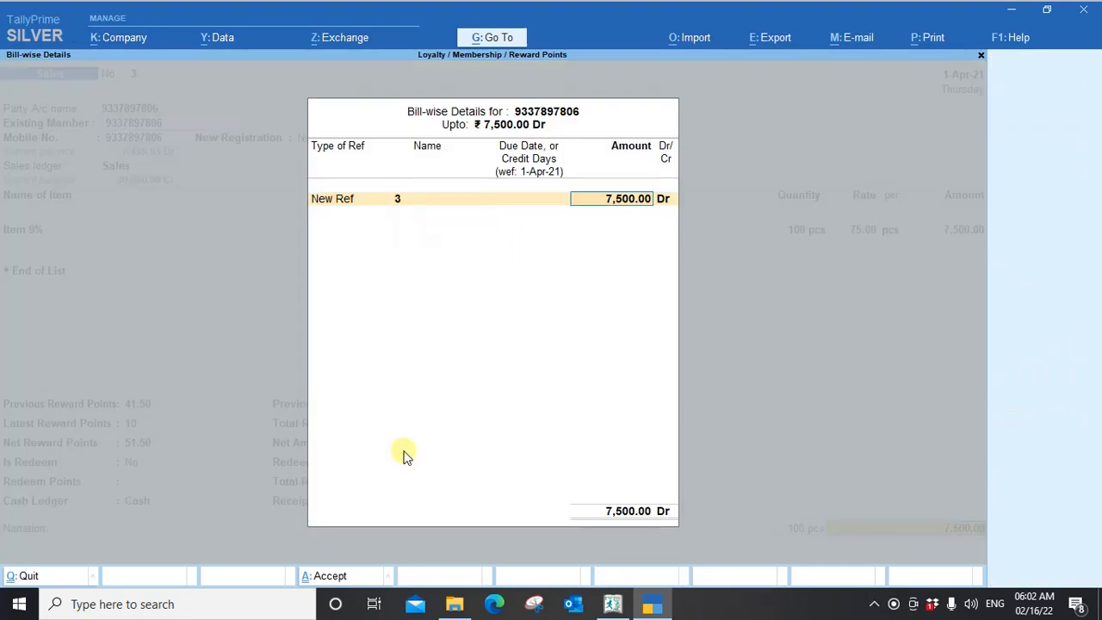
pyautogui.press('Return')
# Save sales voucher No. 3 without a narration, acknowledge the receipt message, and return to the LoyaltyMembership Menu.
pyautogui.press('Return')
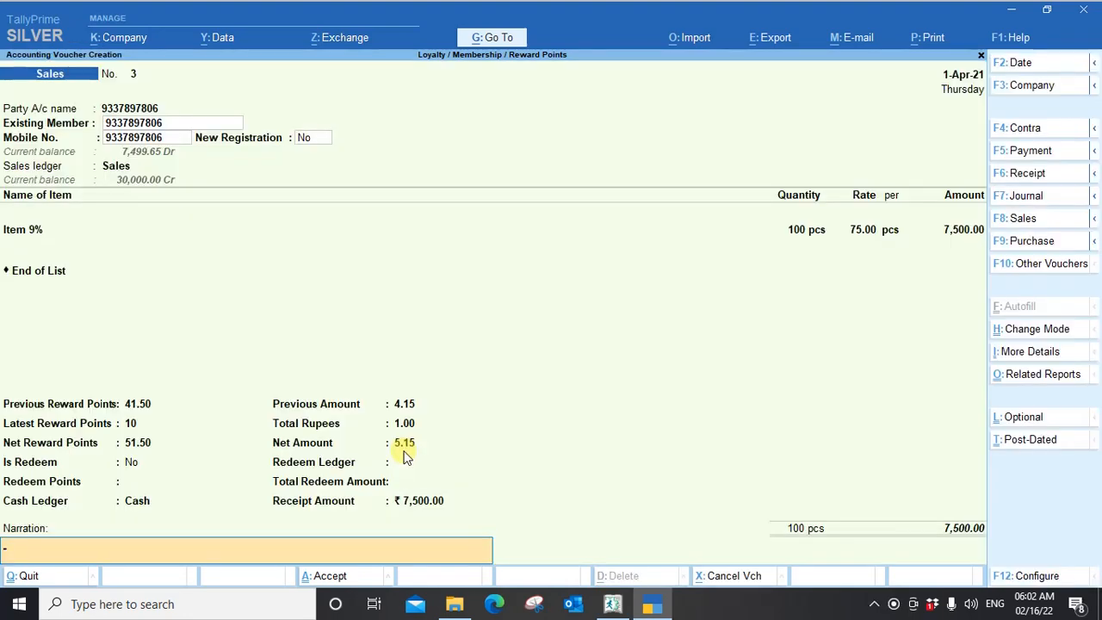
pyautogui.press('Return')
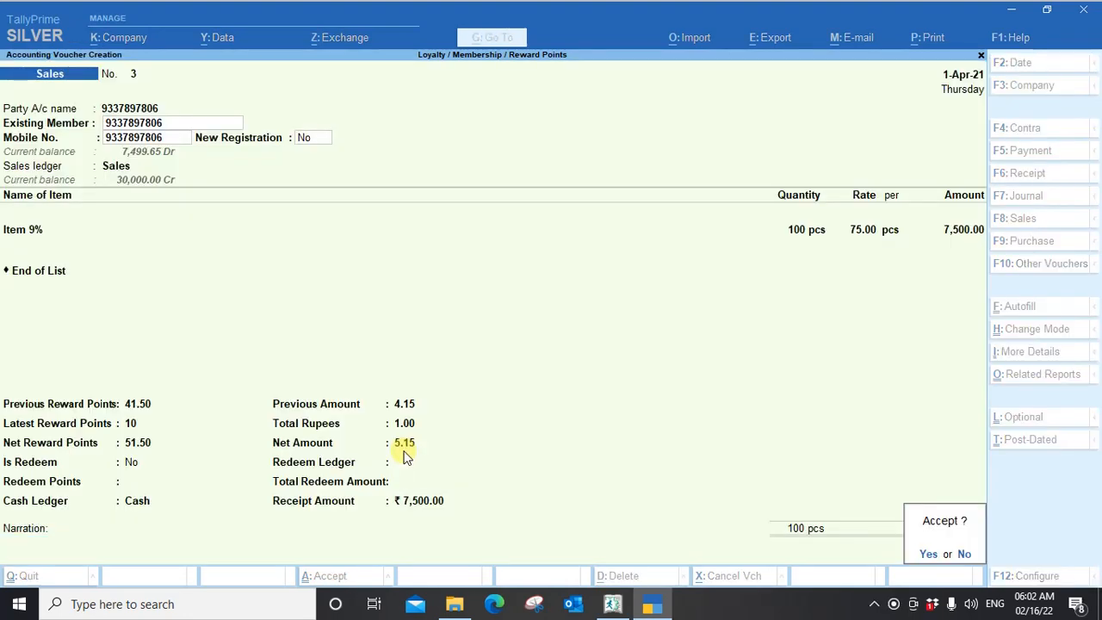
pyautogui.press('Return')
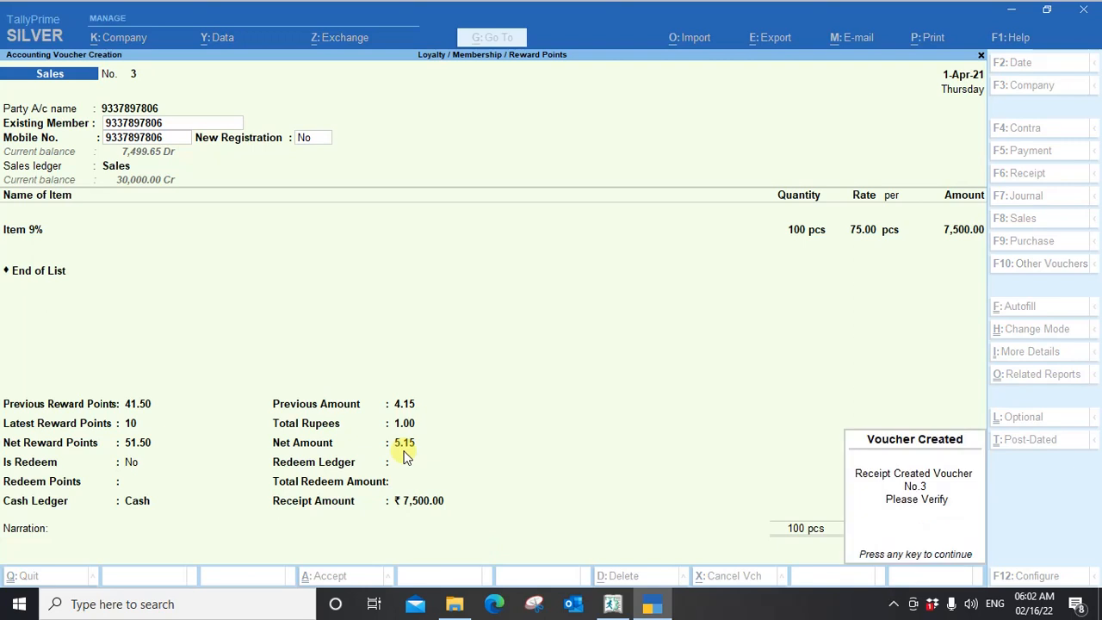
pyautogui.press('Return')
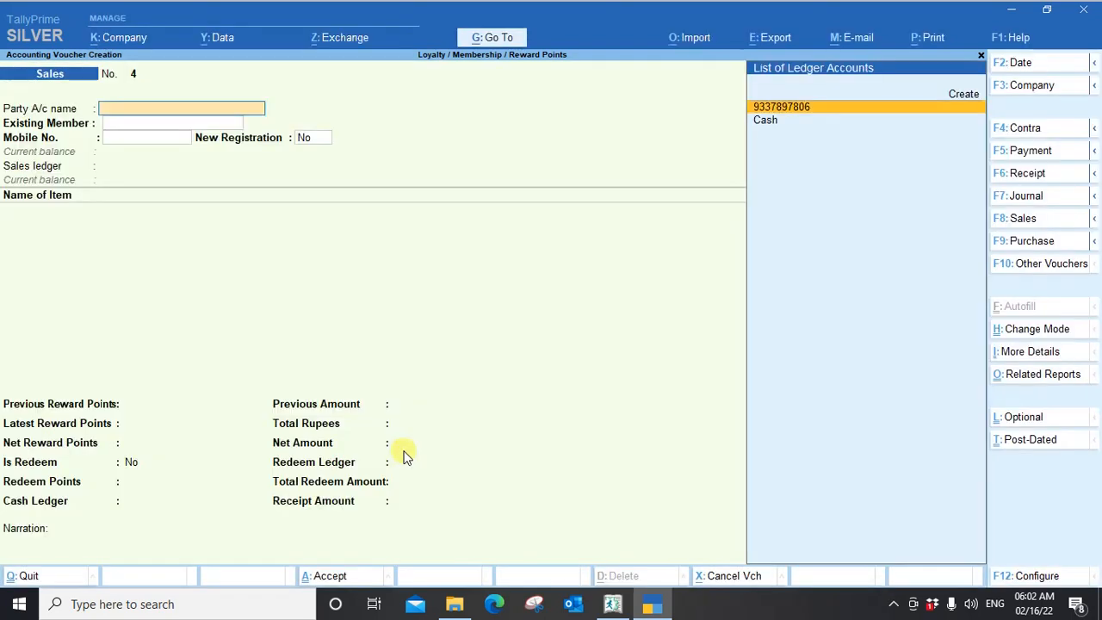
pyautogui.press('Escape')
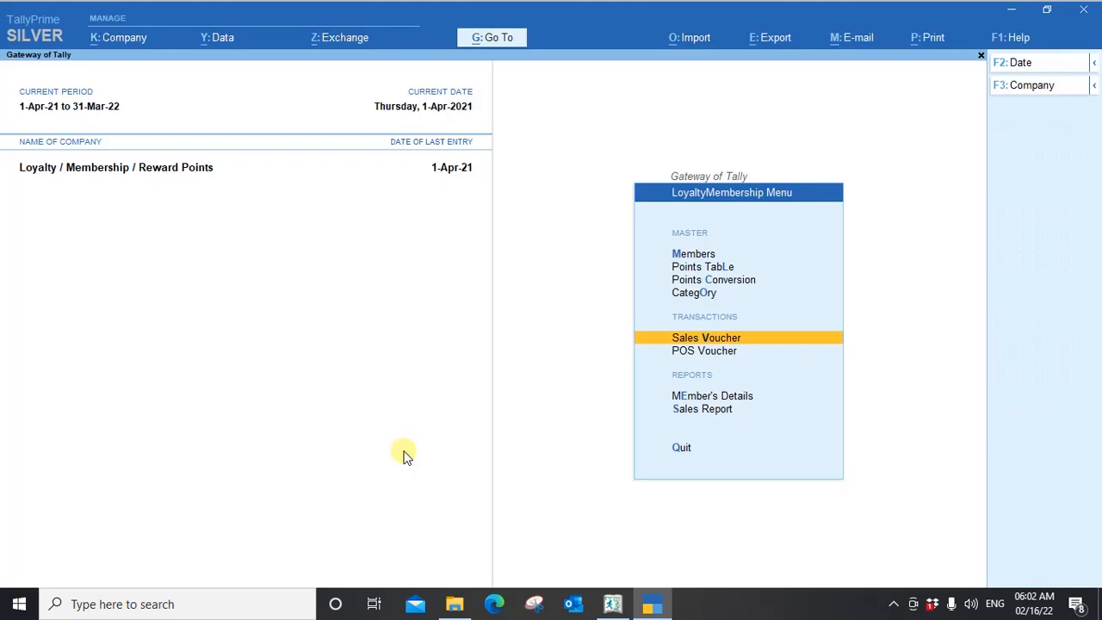
# View the Member's Details report filtered by Member ID with All Items, and close it.
pyautogui.press('Down')
pyautogui.press('Down')
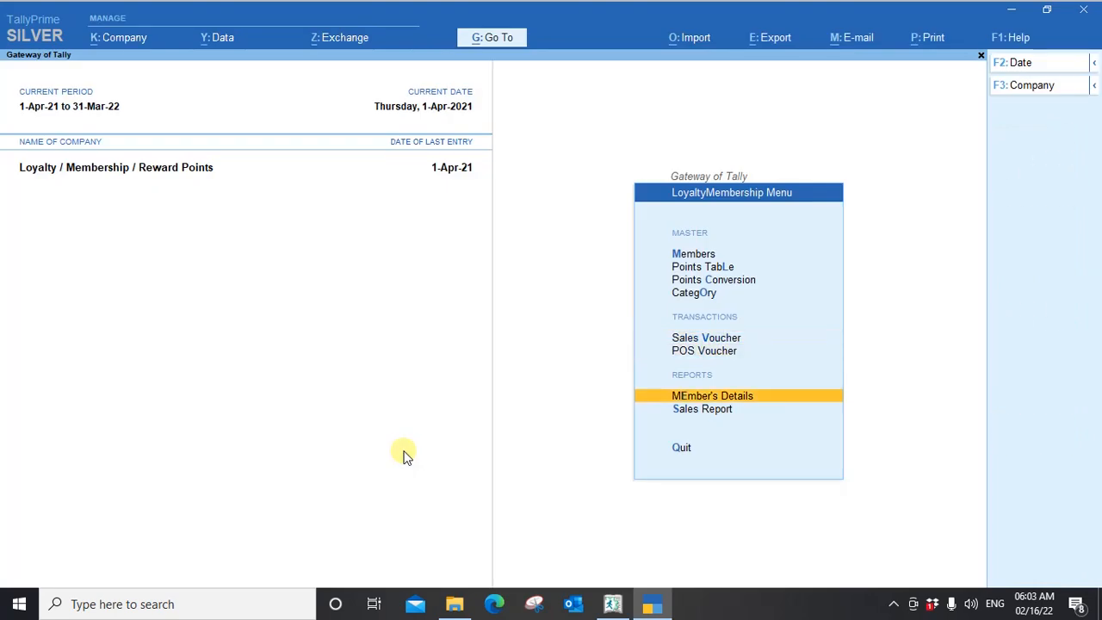
pyautogui.press('Return')
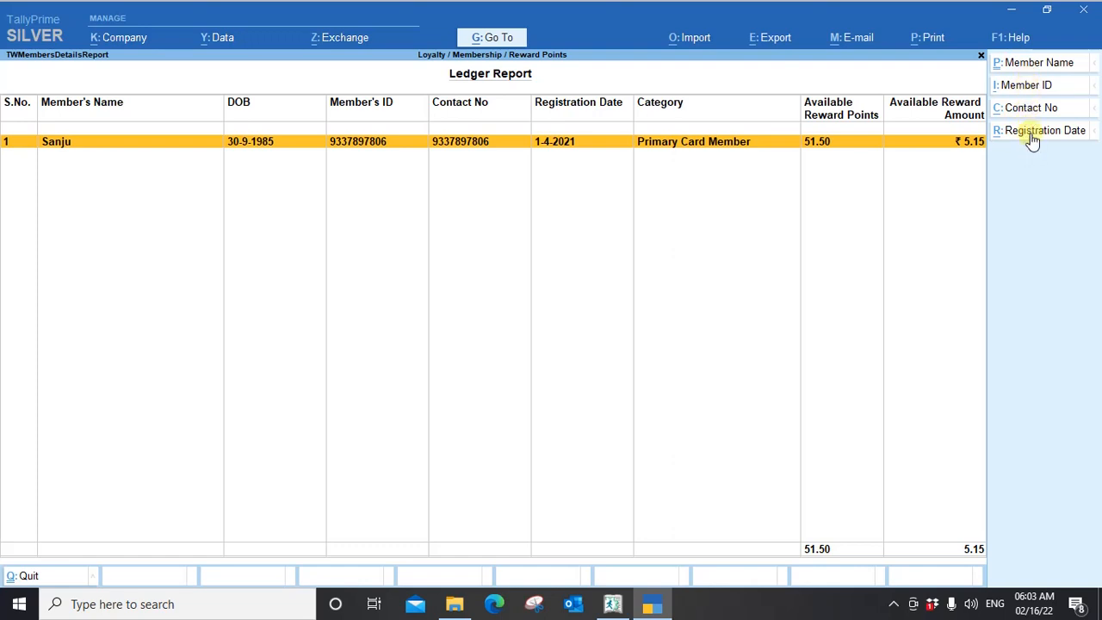
pyautogui.click(1026, 86)
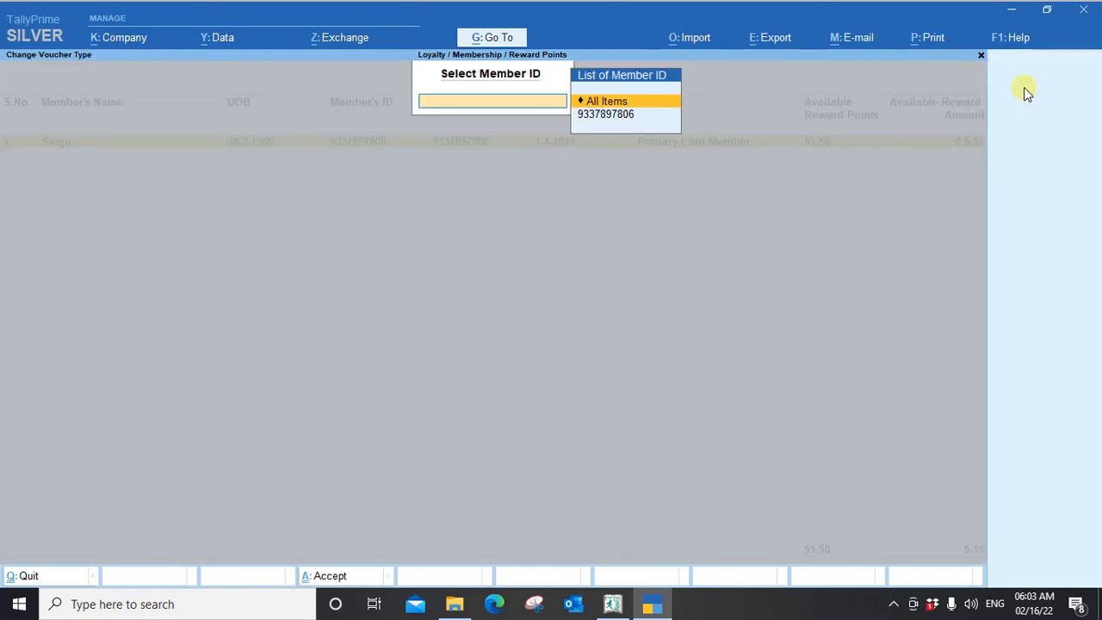
pyautogui.press('Return')
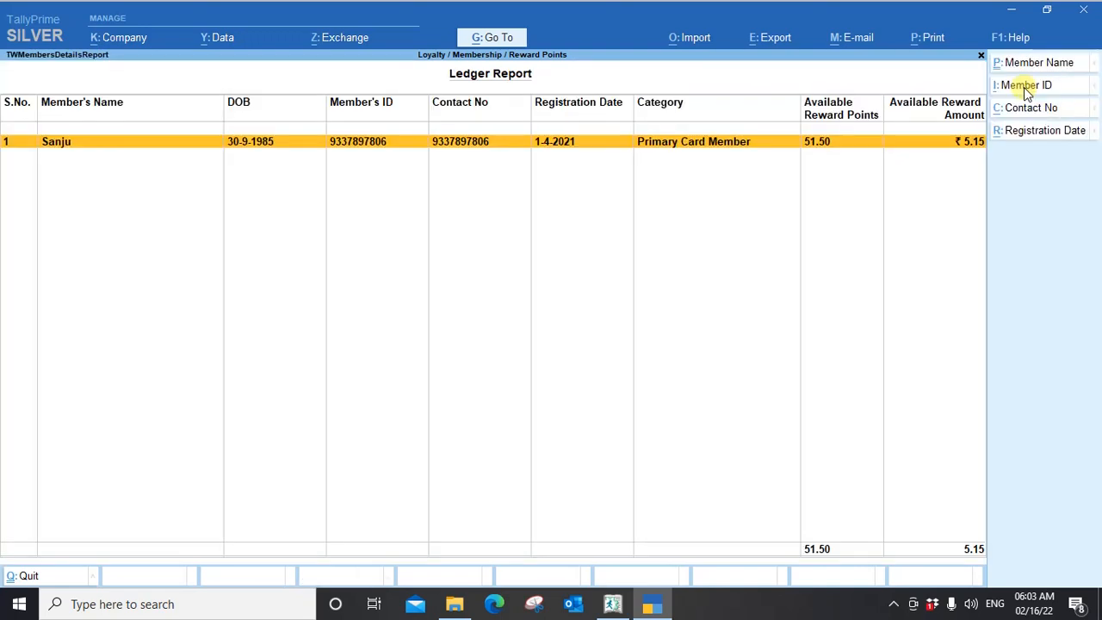
pyautogui.press('Escape')
# Open the Sales Report and expand it to the detailed view with item lines.
pyautogui.press('Down')
pyautogui.press('Return')
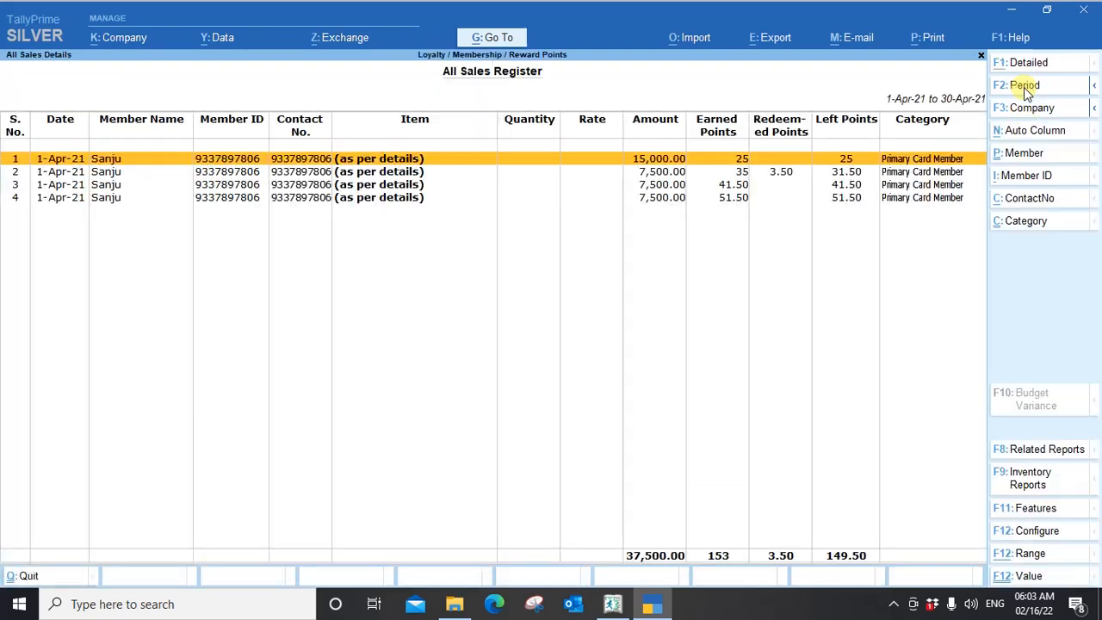
pyautogui.hotkey('alt', 'F1')
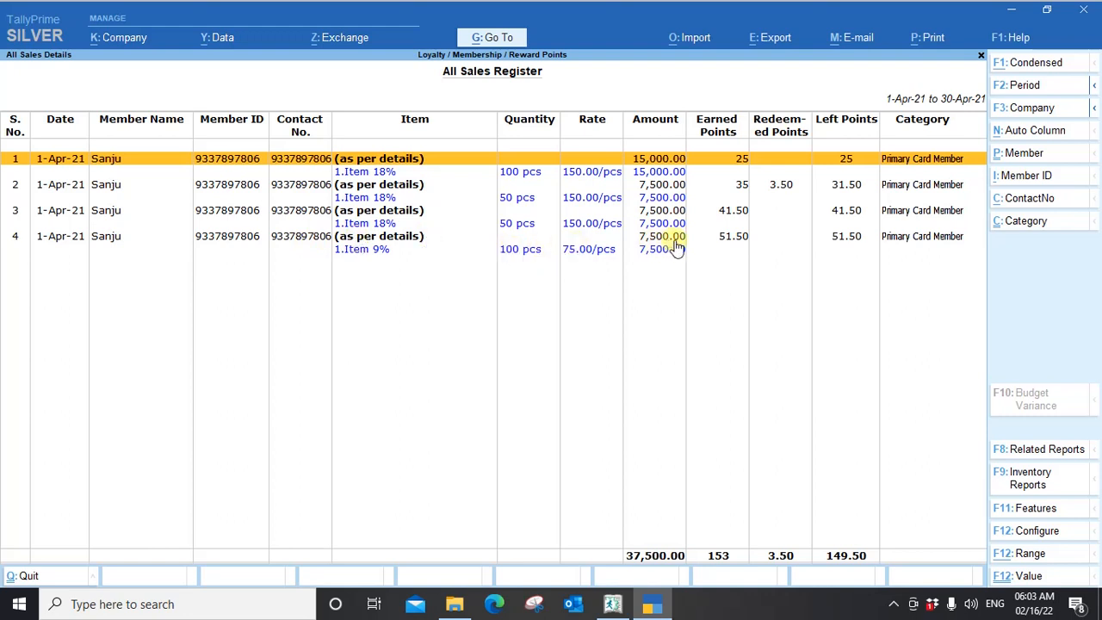
# Filter the All Sales Register by the existing member's name and close the report.
pyautogui.click(1018, 155)
pyautogui.press('Down')
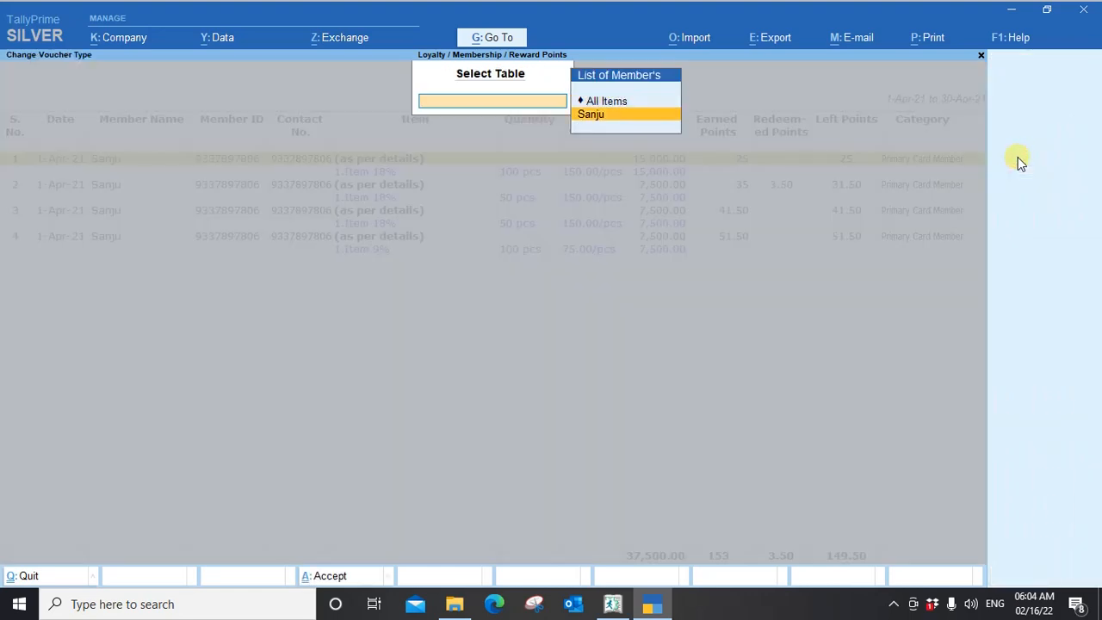
pyautogui.press('Return')
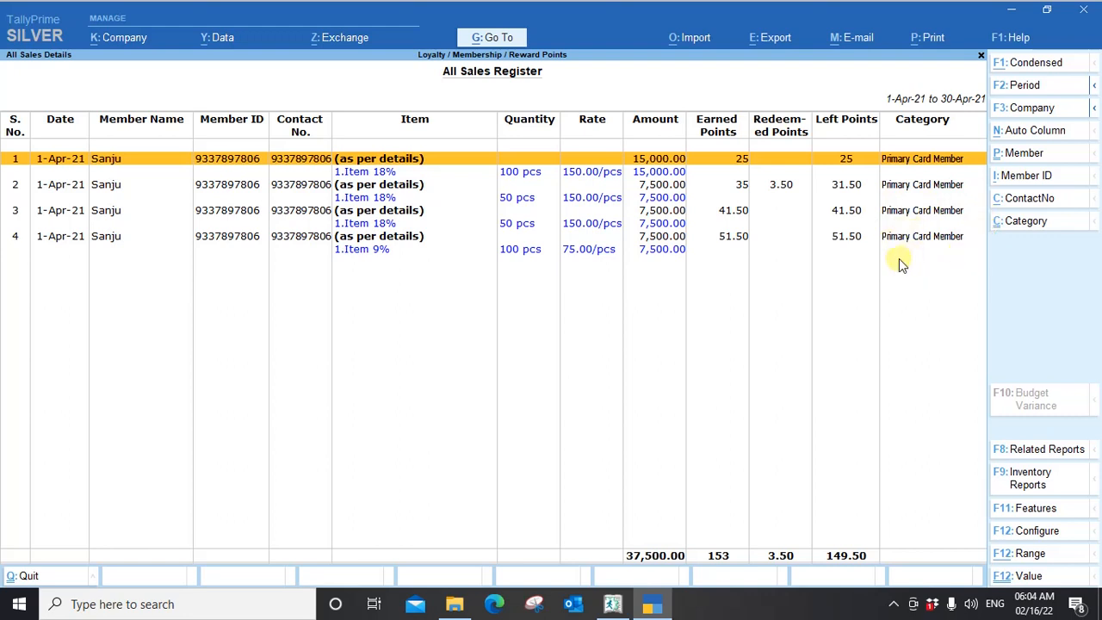
pyautogui.press('Escape')
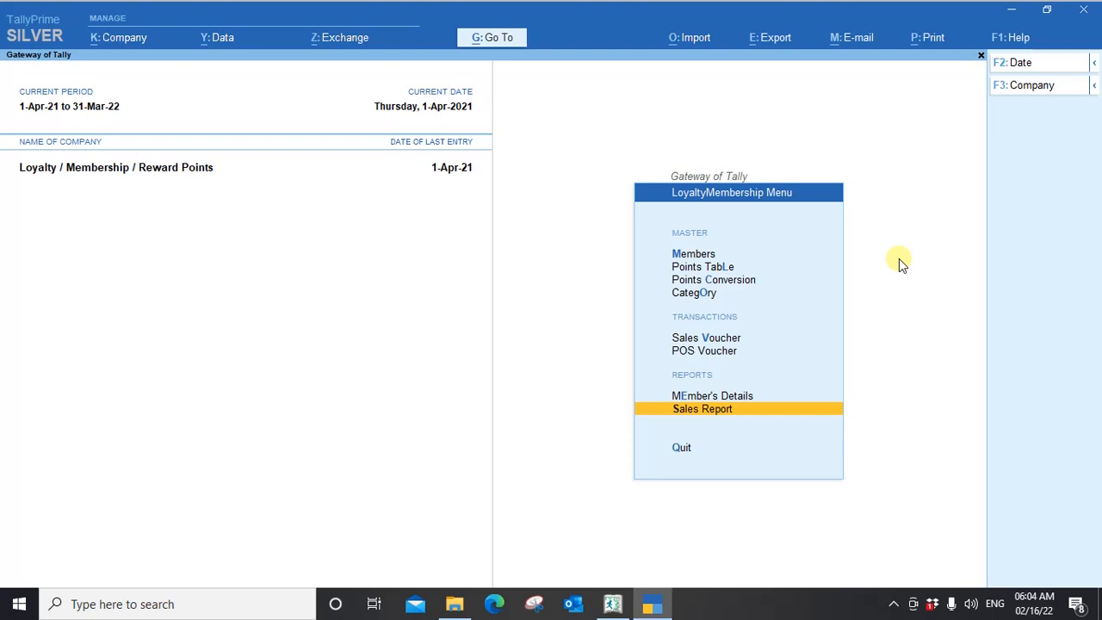
# Start a new sales voucher and create a party ledger from it, named with the new customer's mobile number.
pyautogui.press('Up')
pyautogui.press('Up')
pyautogui.press('Up')
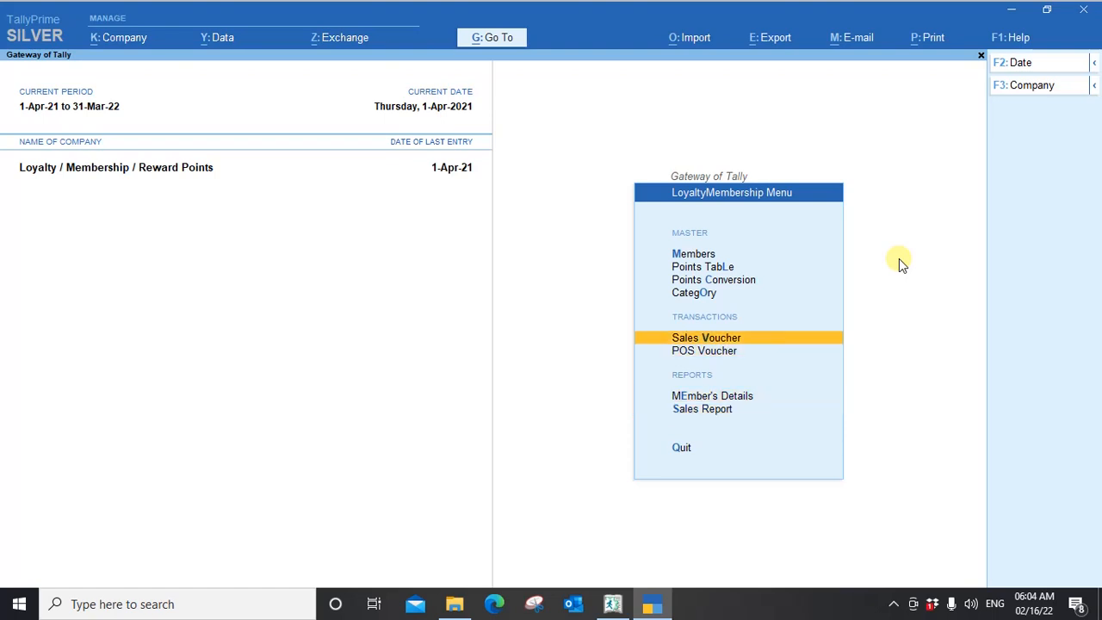
pyautogui.press('Return')
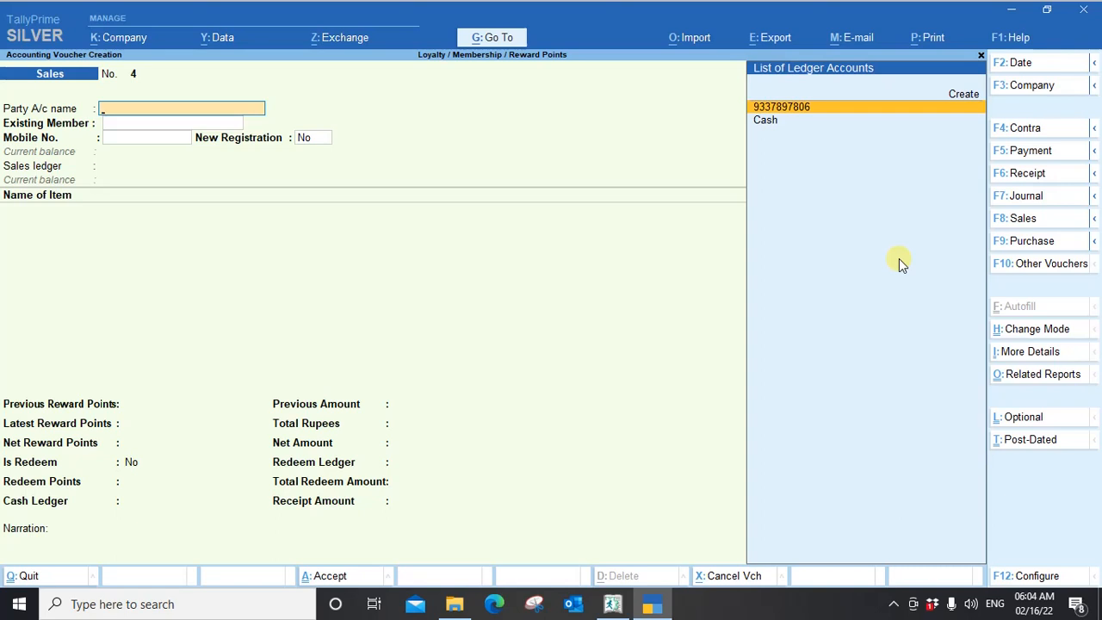
pyautogui.press('Up')
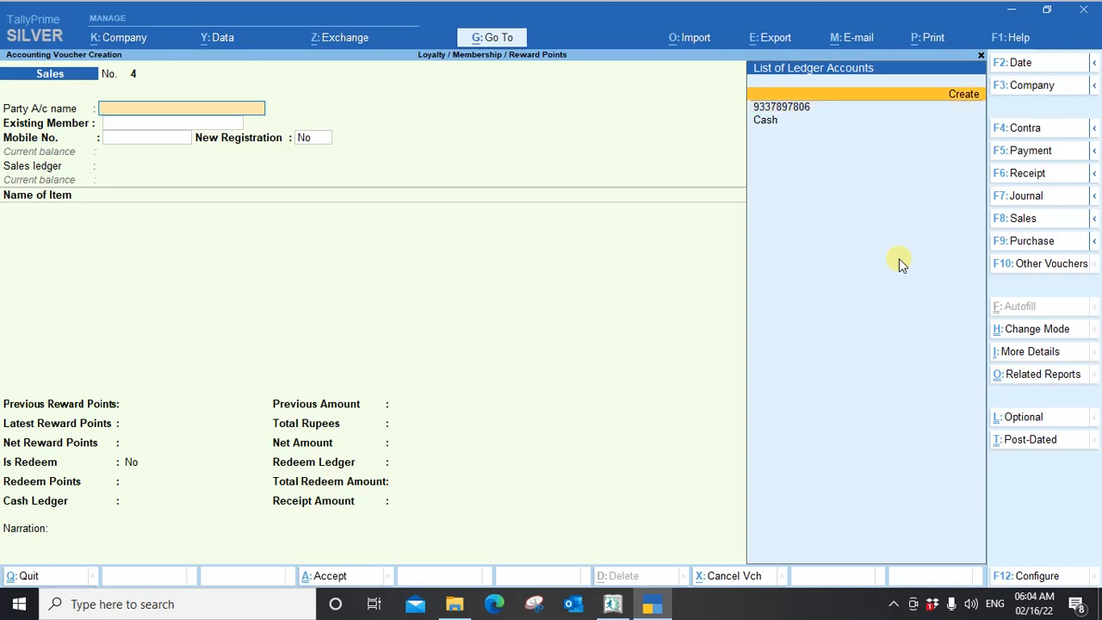
pyautogui.press('Return')
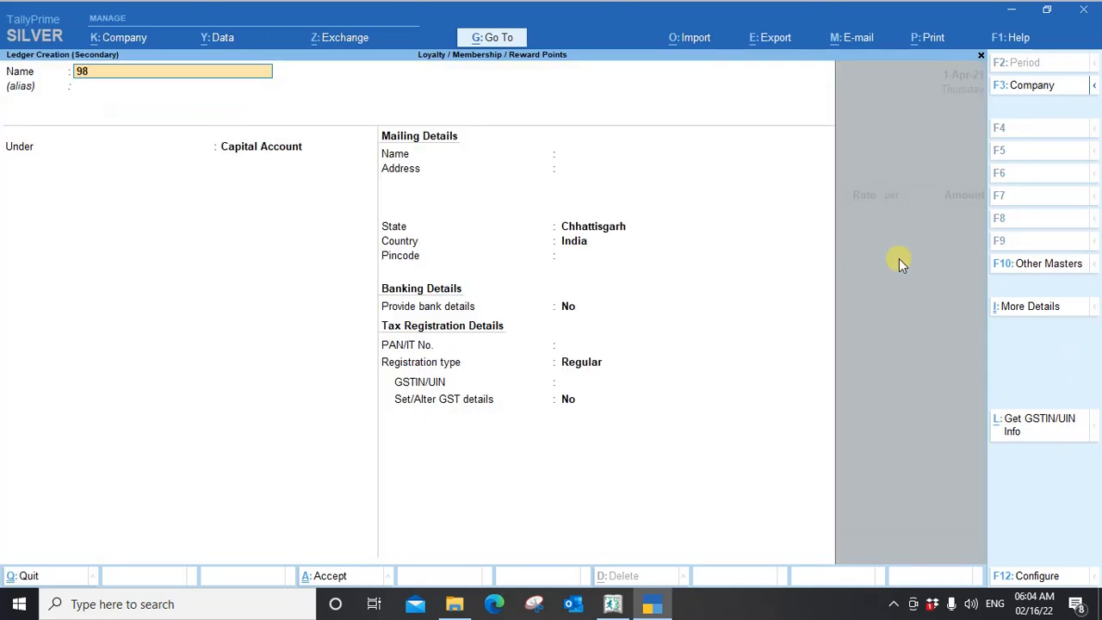
pyautogui.press('Return')
pyautogui.press('Return')
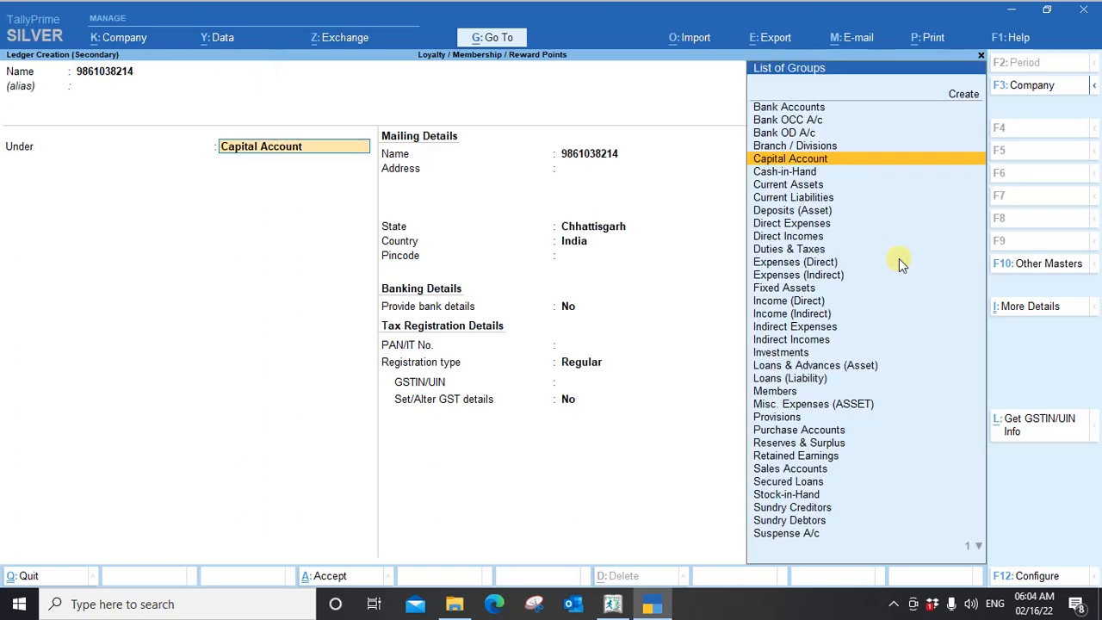
# Place the new party ledger under Sundry Debtors and save it with the remaining defaults.
pyautogui.write('Sun')
pyautogui.press('Down')
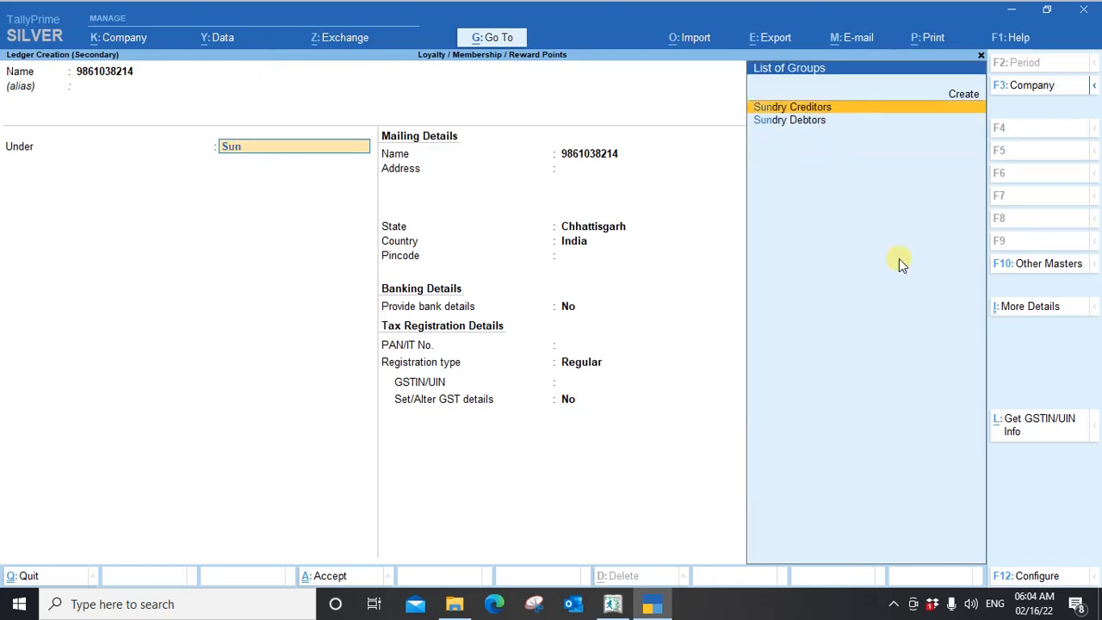
pyautogui.press('Down')
pyautogui.press('Return')
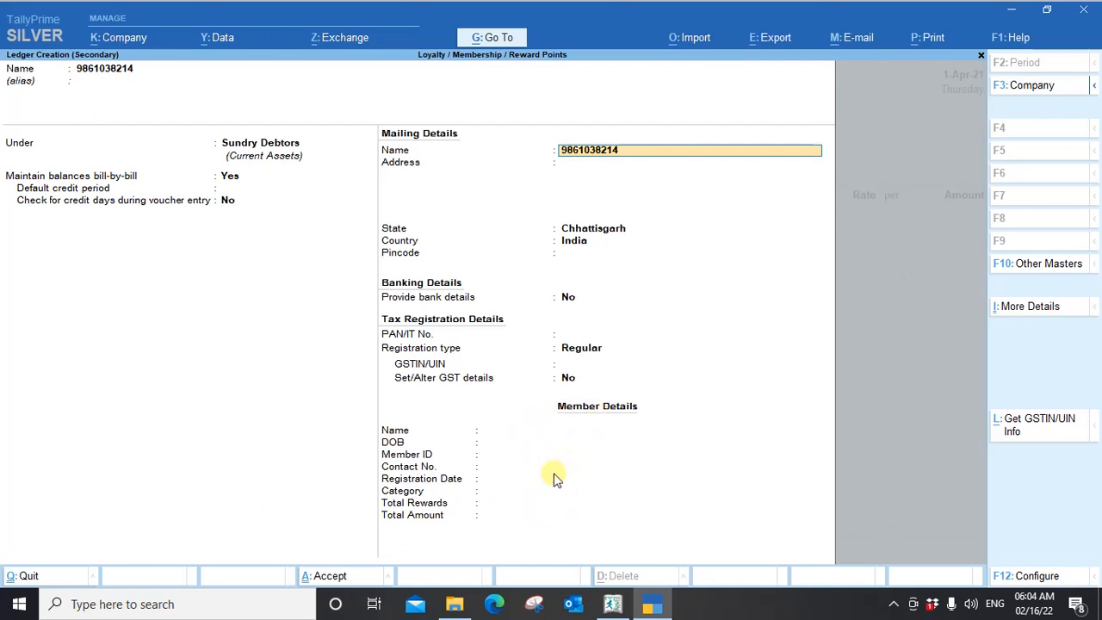
pyautogui.hotkey('ctrl', 'a')
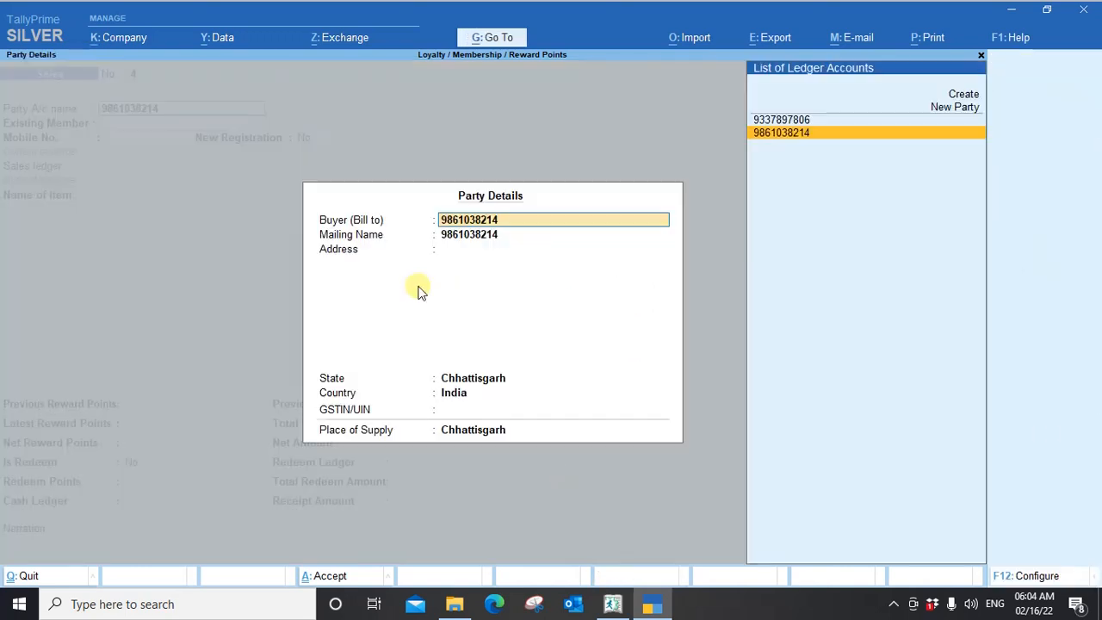
# Accept the party details, set Existing Member to Not Applicable, and enter the customer's mobile number.
pyautogui.hotkey('ctrl', 'a')
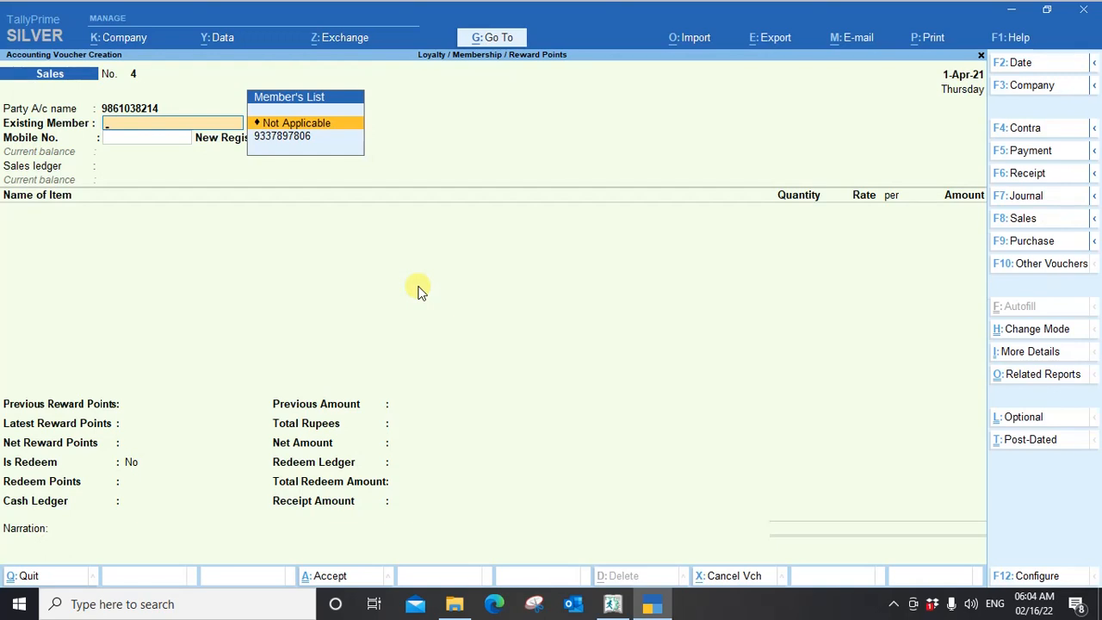
pyautogui.press('Return')
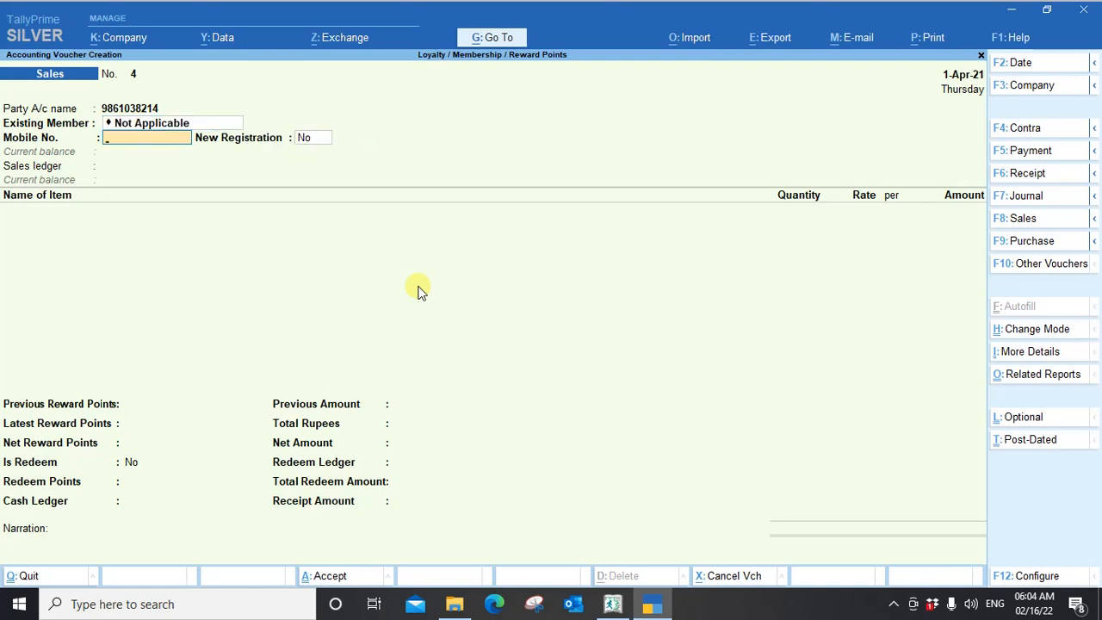
pyautogui.press('Return')
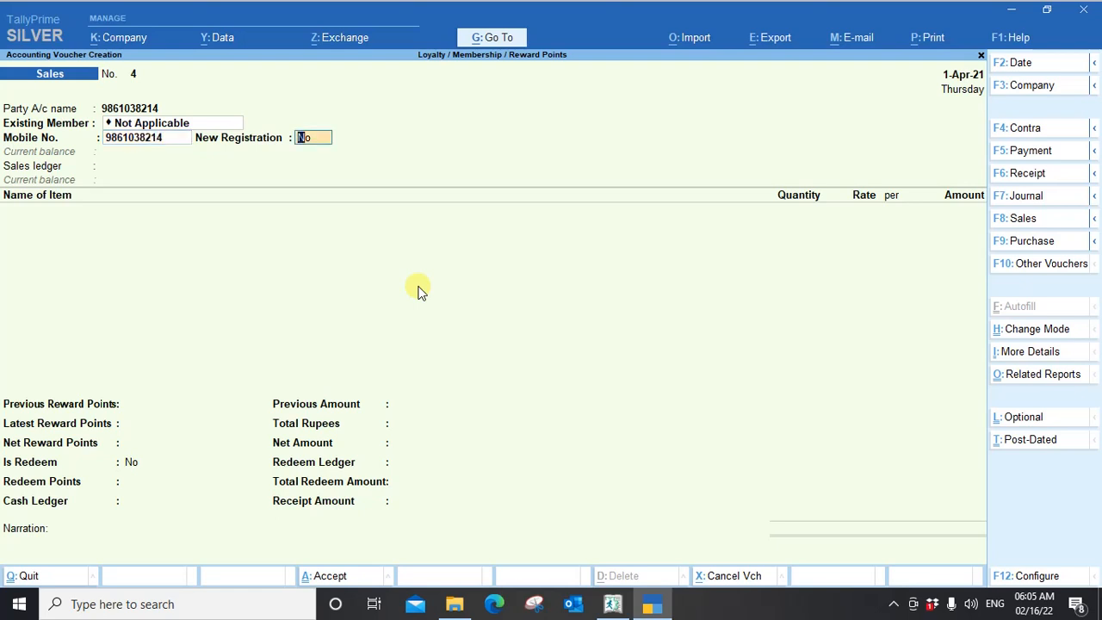
# Set New Registration to Yes and register the member with their name, date of birth and the Primary Card Member category.
pyautogui.write('y')
pyautogui.click(416, 286)
pyautogui.press('Return')
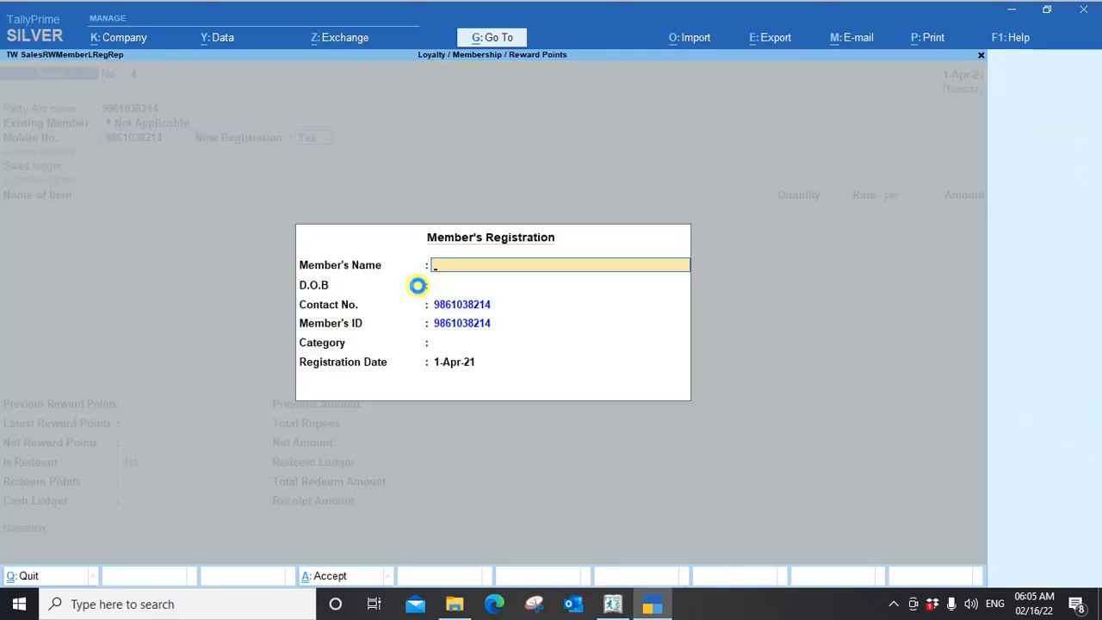
pyautogui.press('Return')
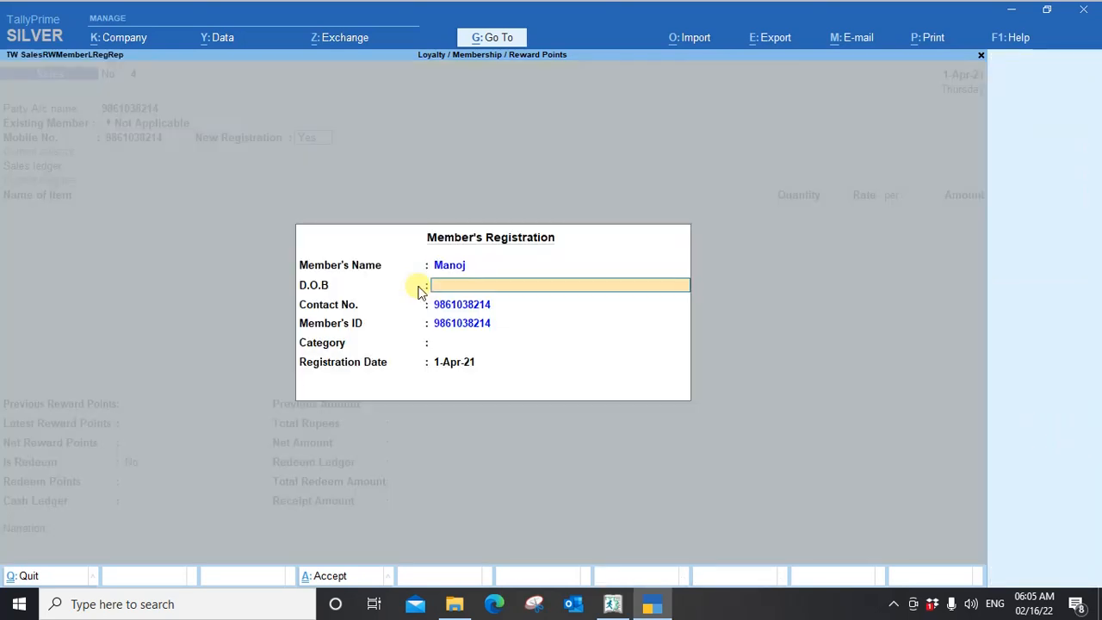
pyautogui.press('Return')
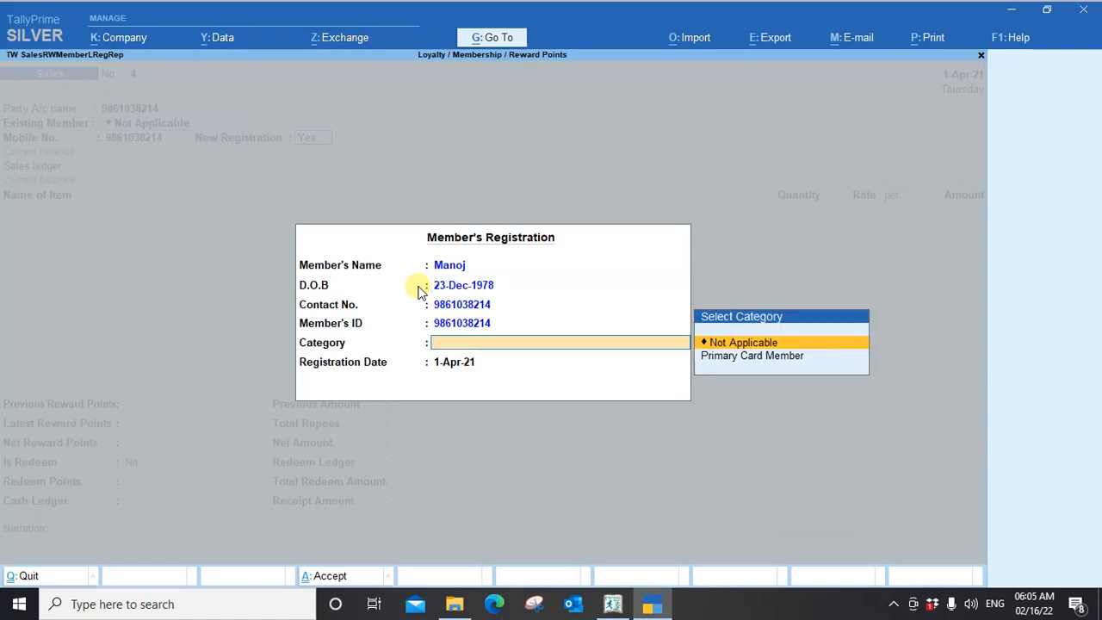
pyautogui.press('Down')
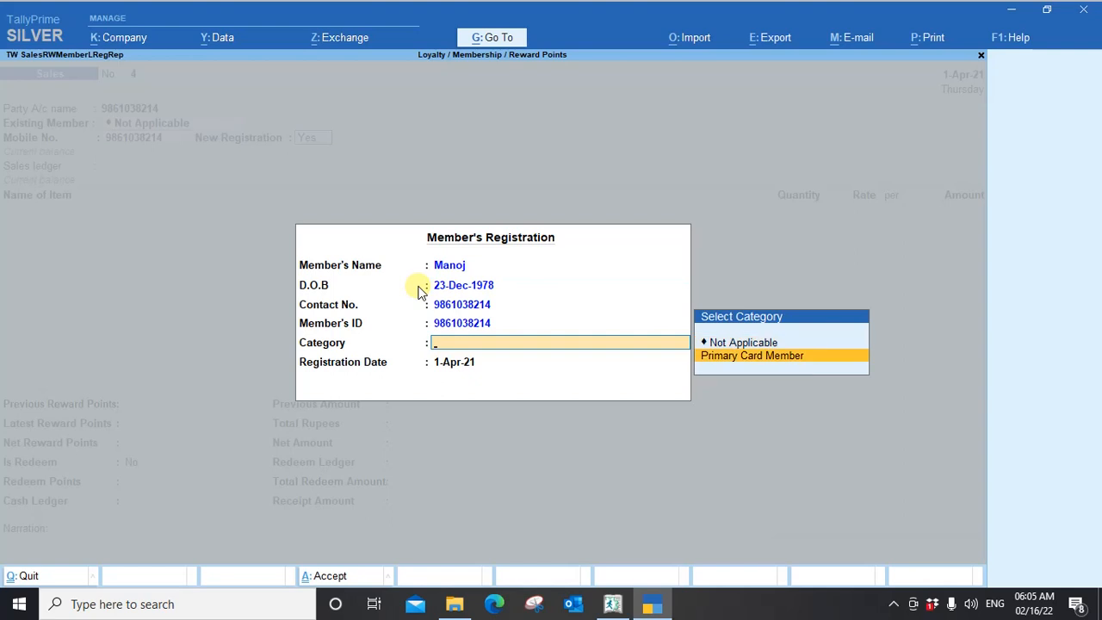
pyautogui.press('Return')
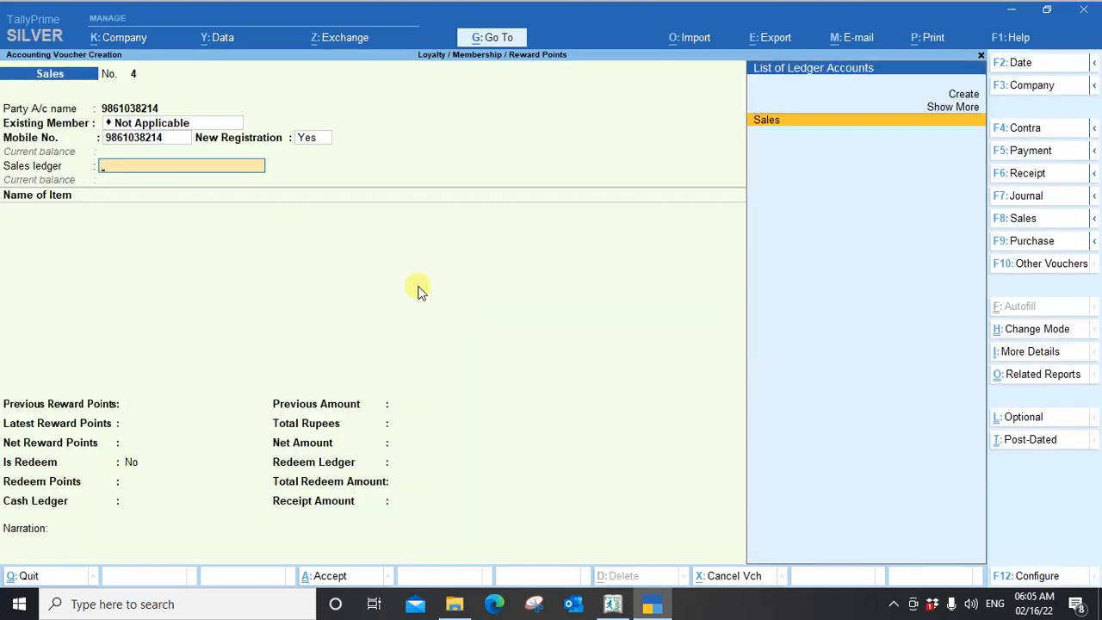
# Using the Sales ledger, add Item 18% with a quantity of 150 pcs at 150.00 per pcs and end the item list.
pyautogui.press('Return')
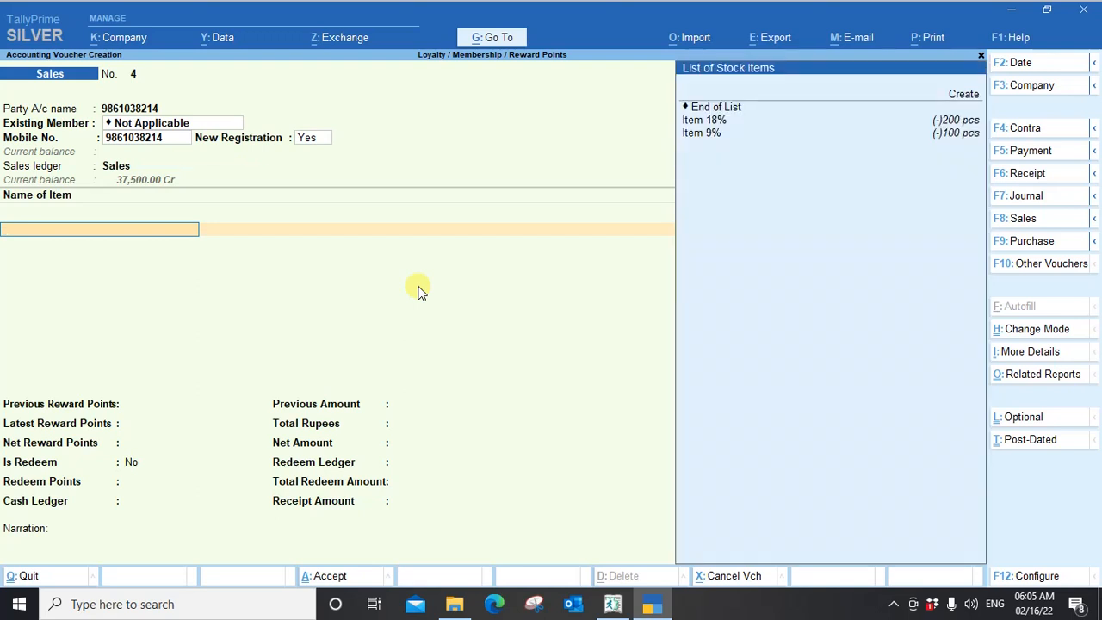
pyautogui.press('Down')
pyautogui.press('Return')
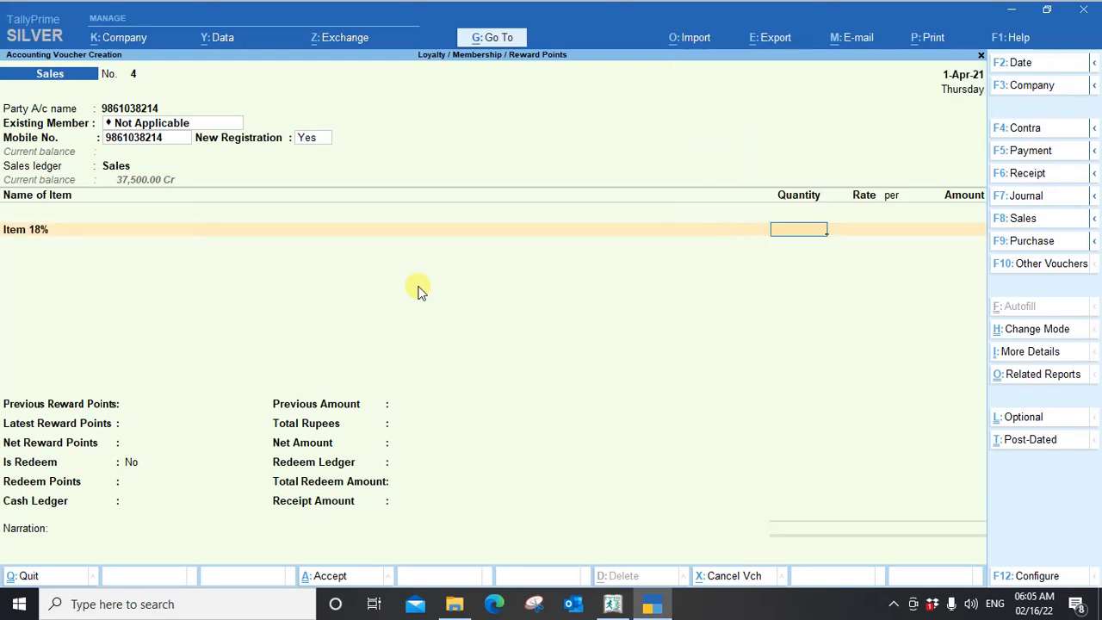
pyautogui.write('150')
pyautogui.press('Return')
pyautogui.press('Return')
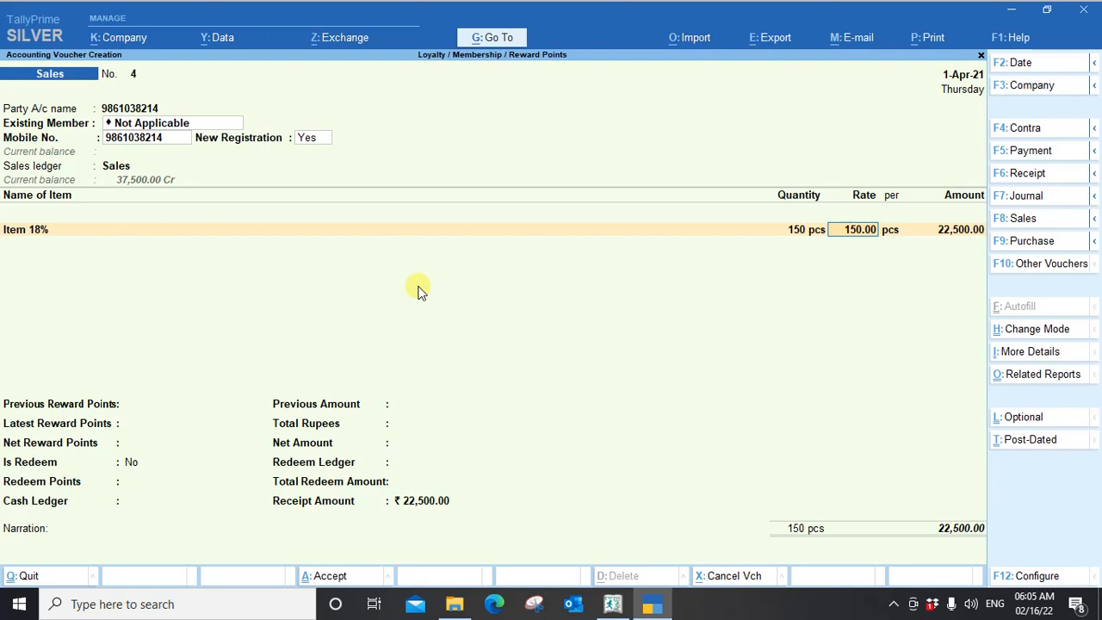
pyautogui.press('Return')
pyautogui.press('Return')
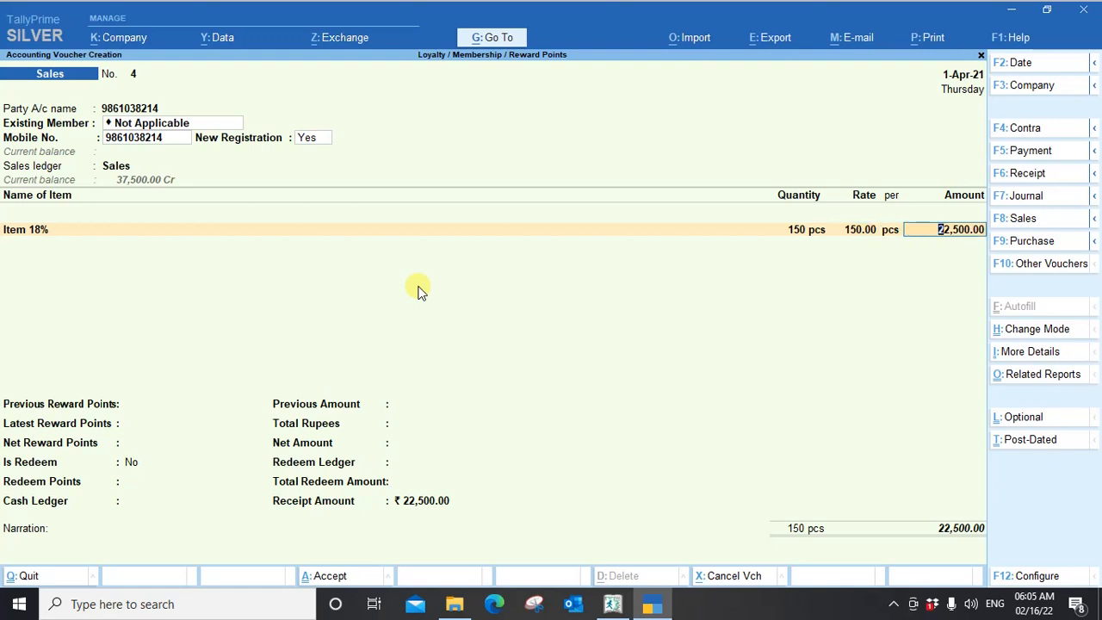
pyautogui.press('Return')
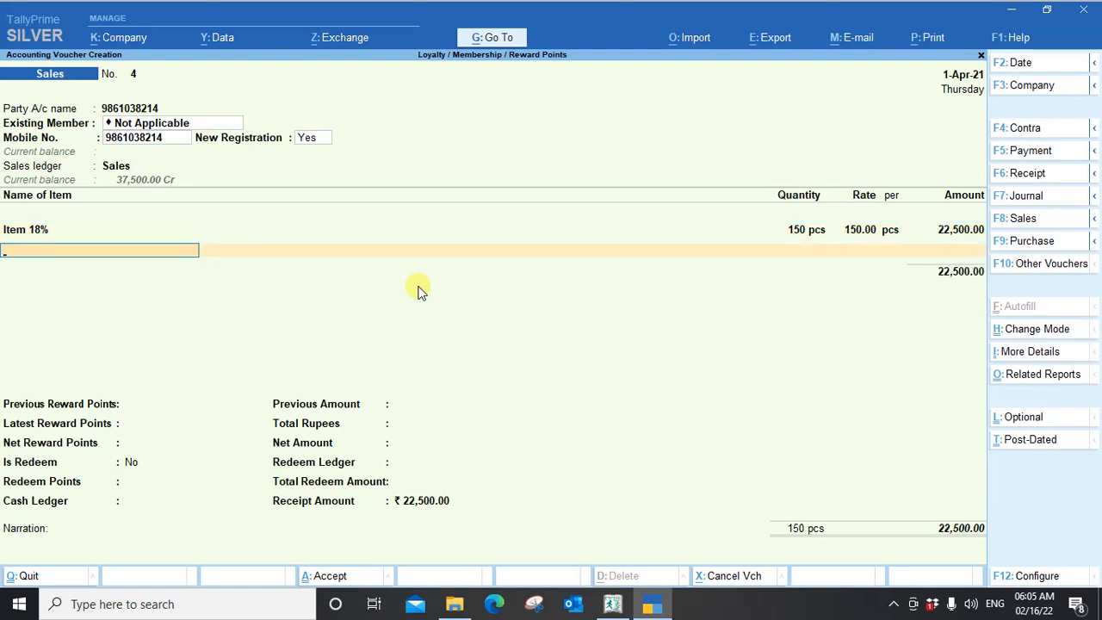
pyautogui.press('Return')
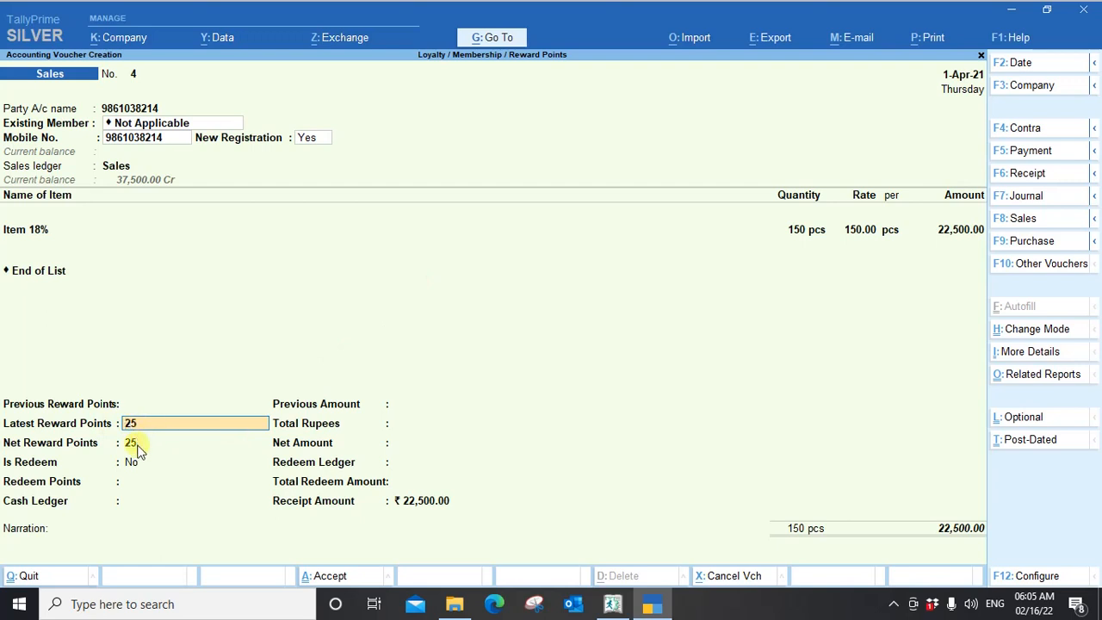
# Accept the calculated reward points and rupee value, leave Is Redeem at No, and choose Cash as the cash ledger.
pyautogui.press('Return')
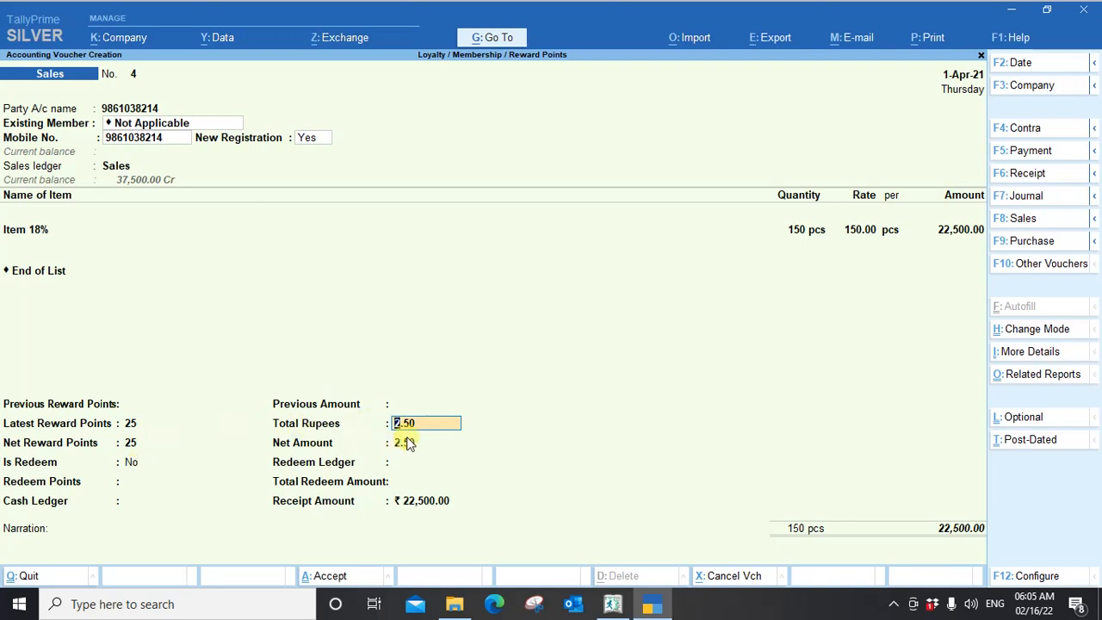
pyautogui.press('Return')
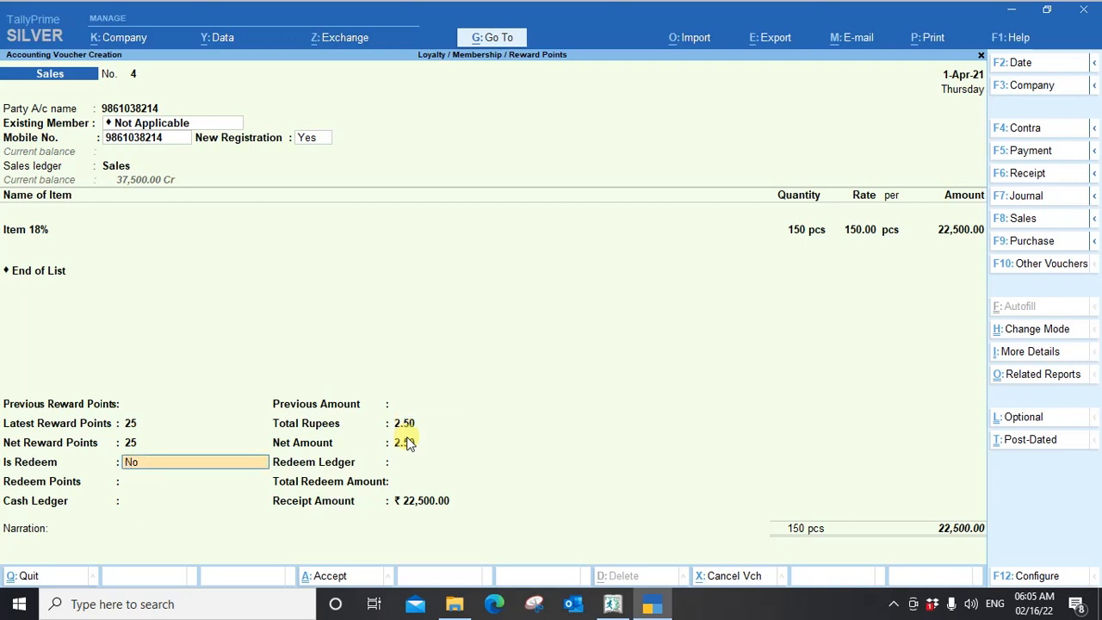
pyautogui.press('Return')
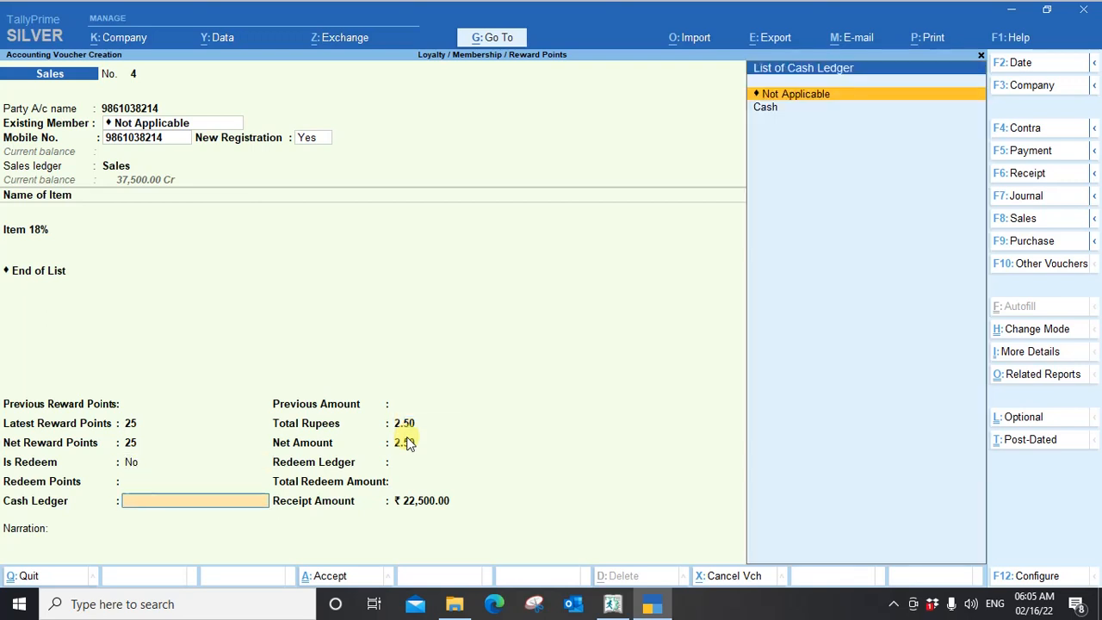
pyautogui.press('Down')
pyautogui.press('Return')
# Accept the bill-wise details as New Ref 4 for the full amount, save the sales voucher with its receipt, and leave voucher entry.
pyautogui.press('Return')
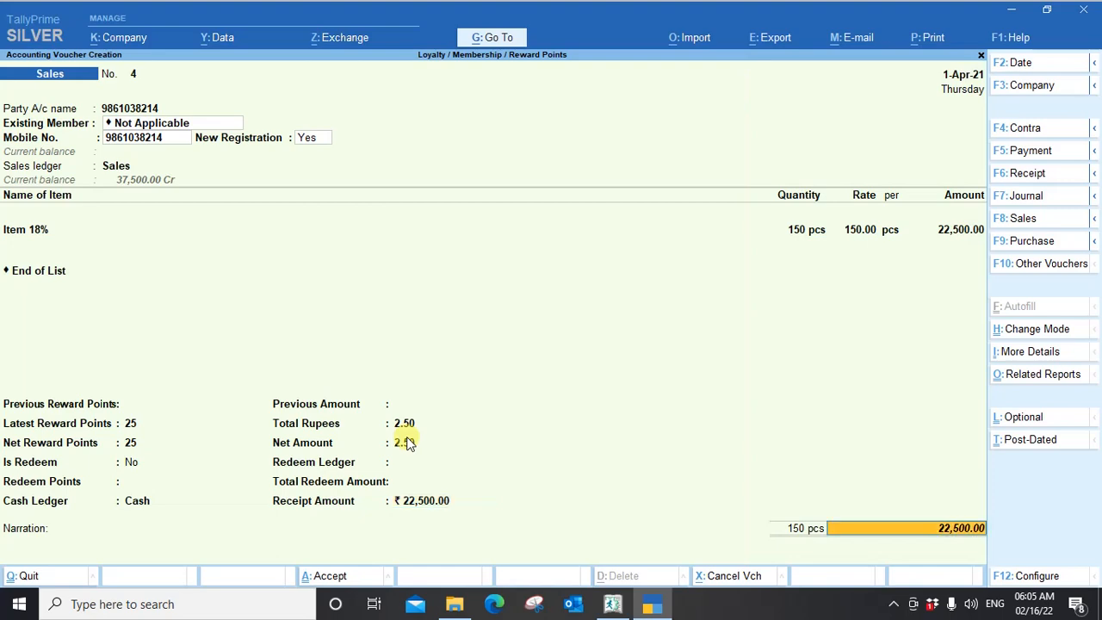
pyautogui.press('Return')
pyautogui.press('Return')
pyautogui.press('Return')
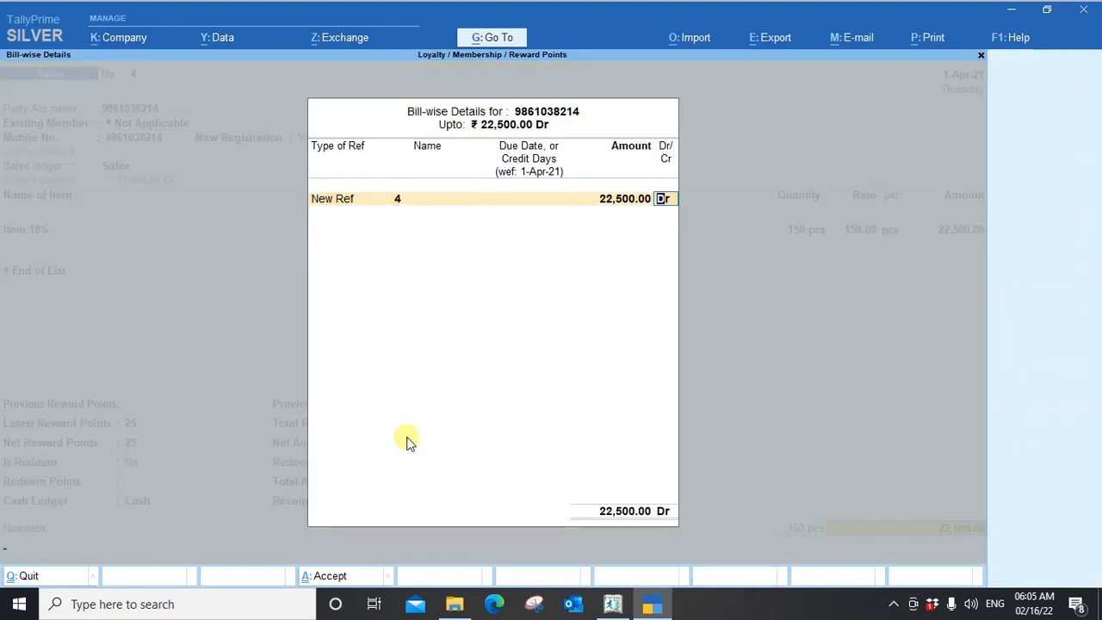
pyautogui.press('Return')
pyautogui.press('Return')
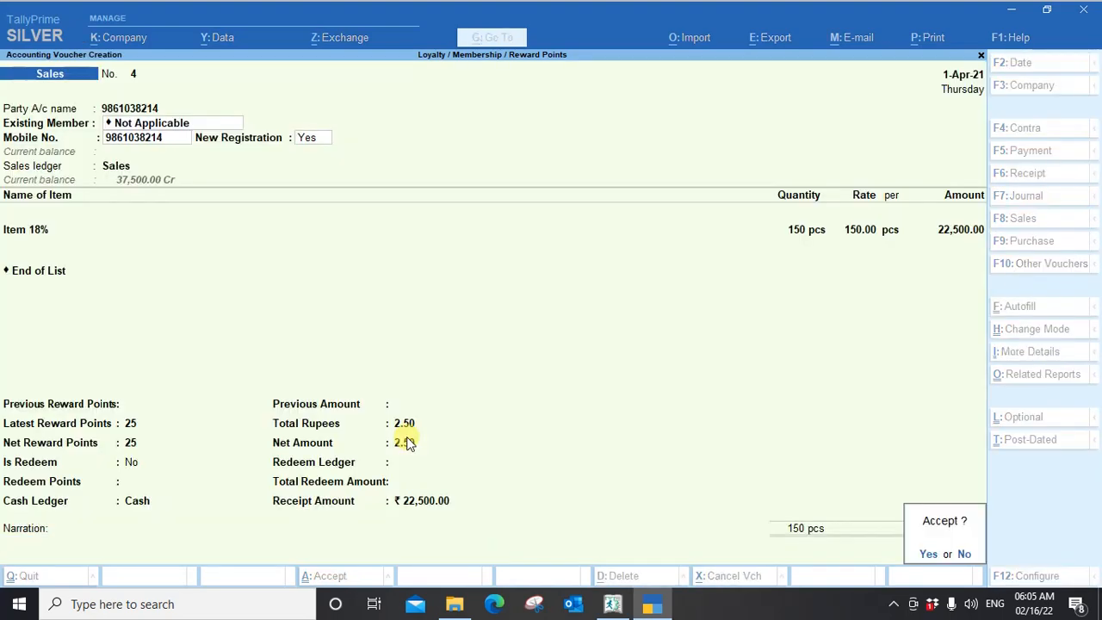
pyautogui.press('Return')
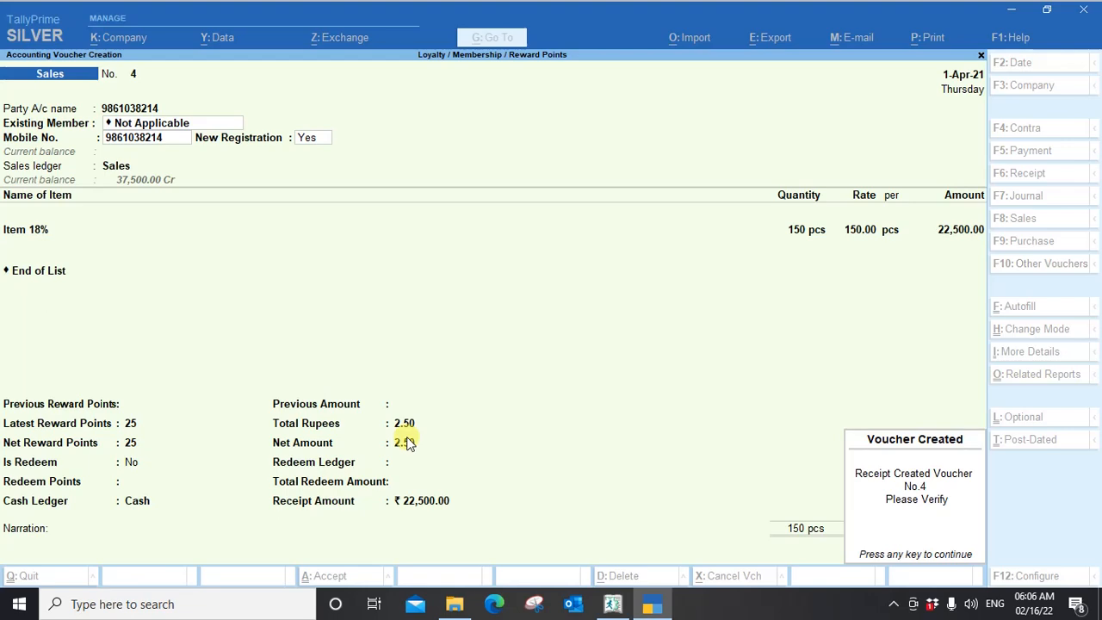
pyautogui.press('Return')
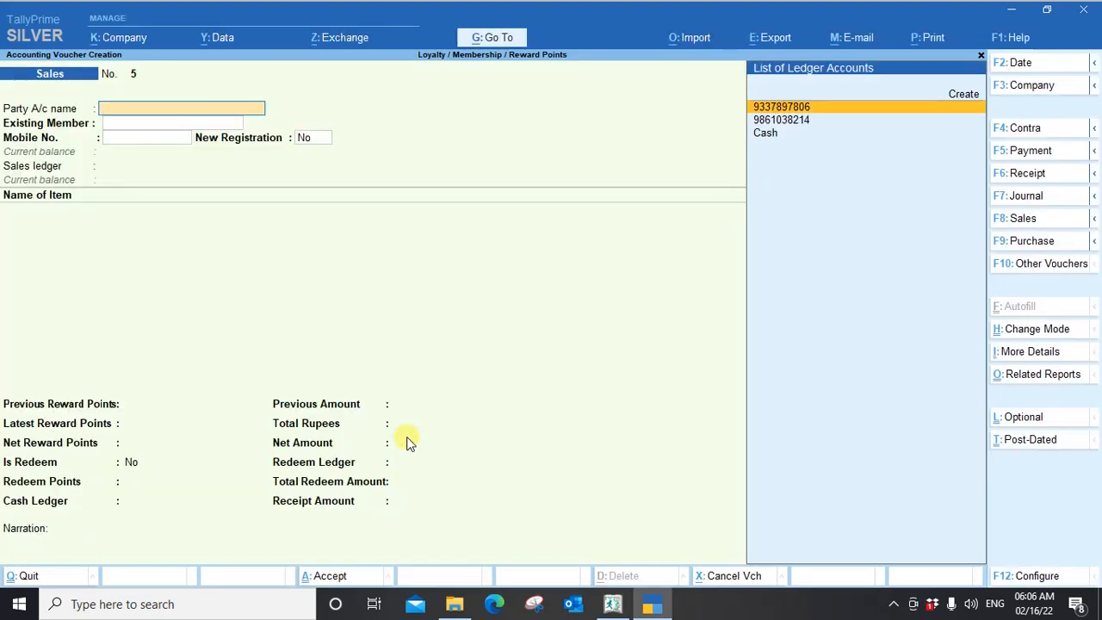
pyautogui.press('Escape')
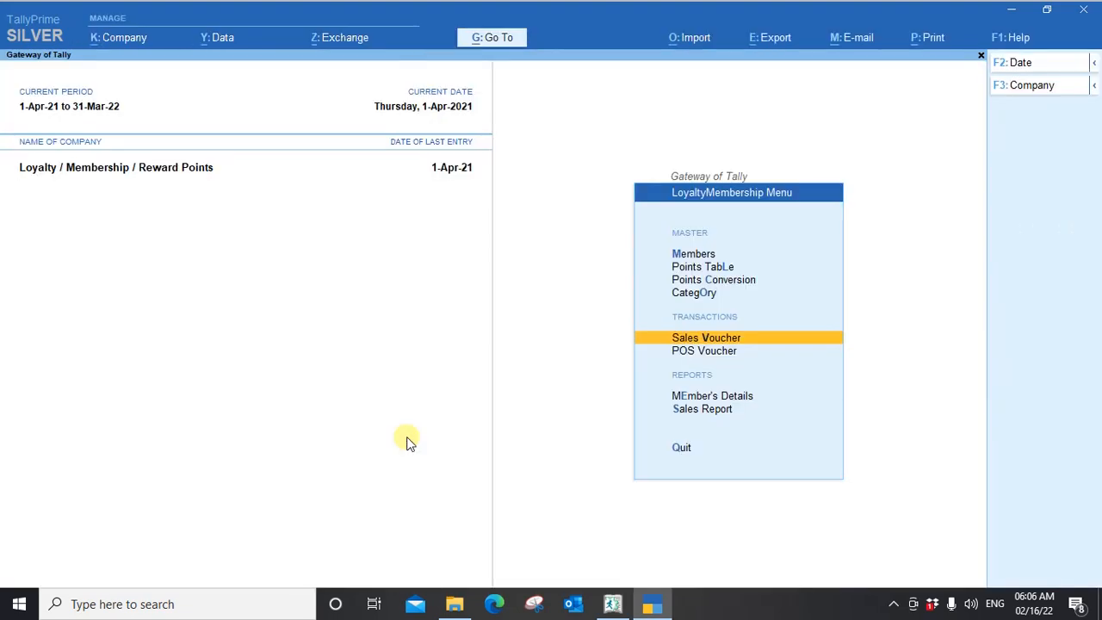
# View the blank POS Voucher entry screen and return to the LoyaltyMembership menu without recording anything.
pyautogui.press('Down')
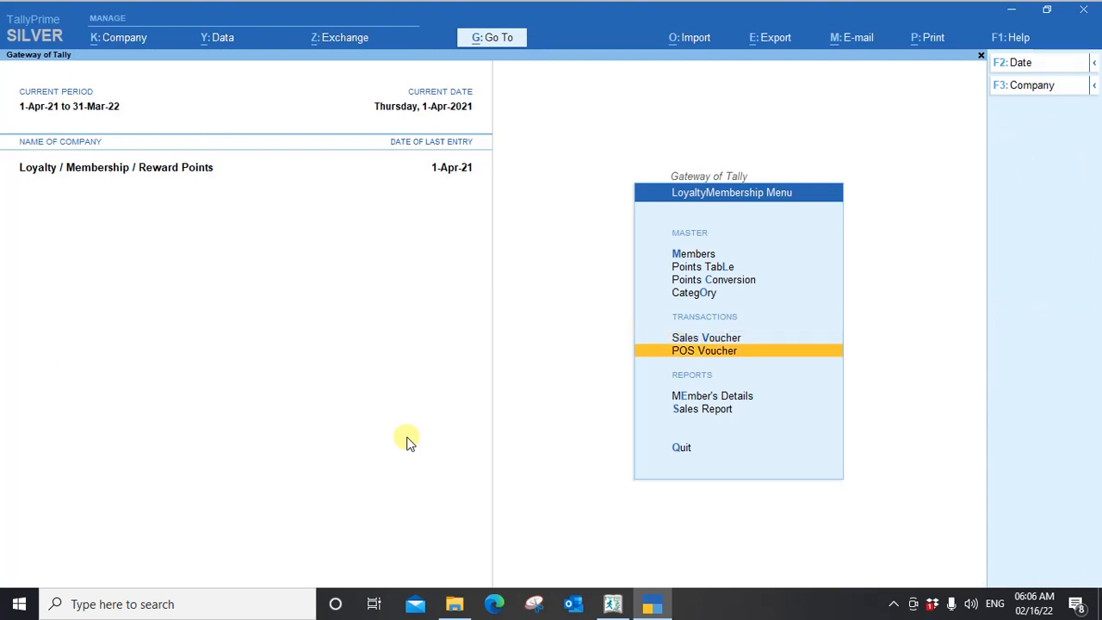
pyautogui.press('Return')
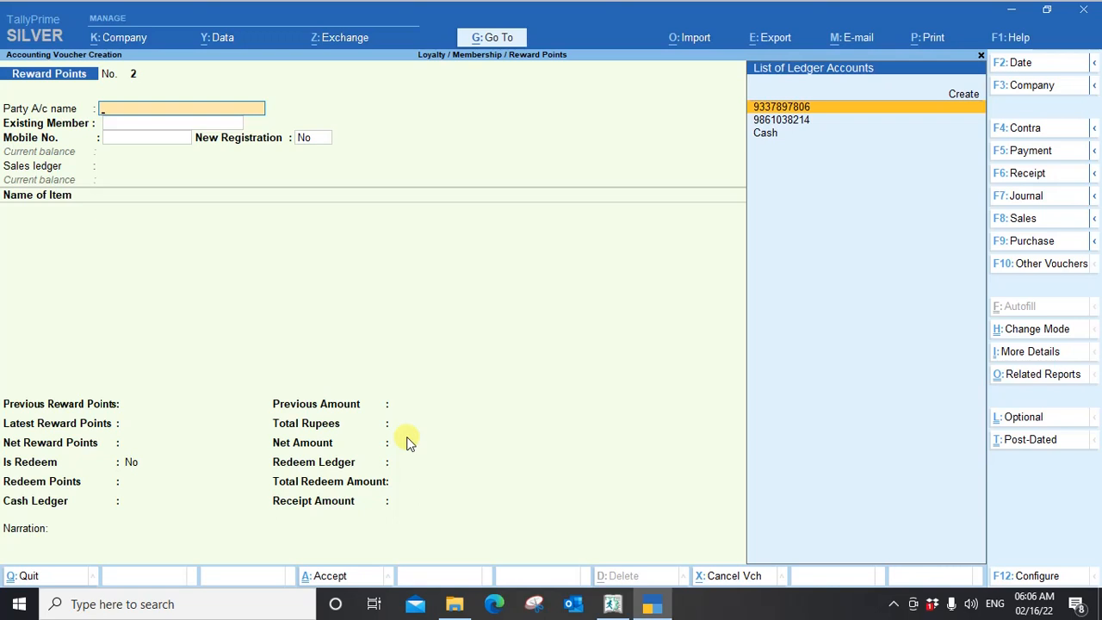
pyautogui.press('Escape')
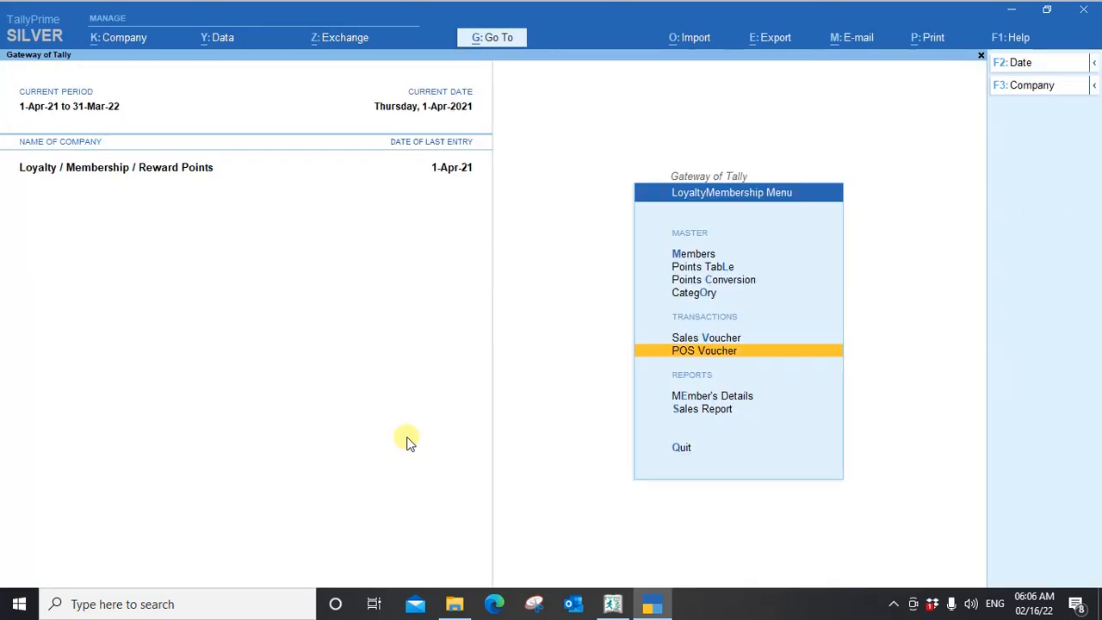
# Review the Member's Details report for member categories and available reward points and amounts, and close it.
pyautogui.press('Down')
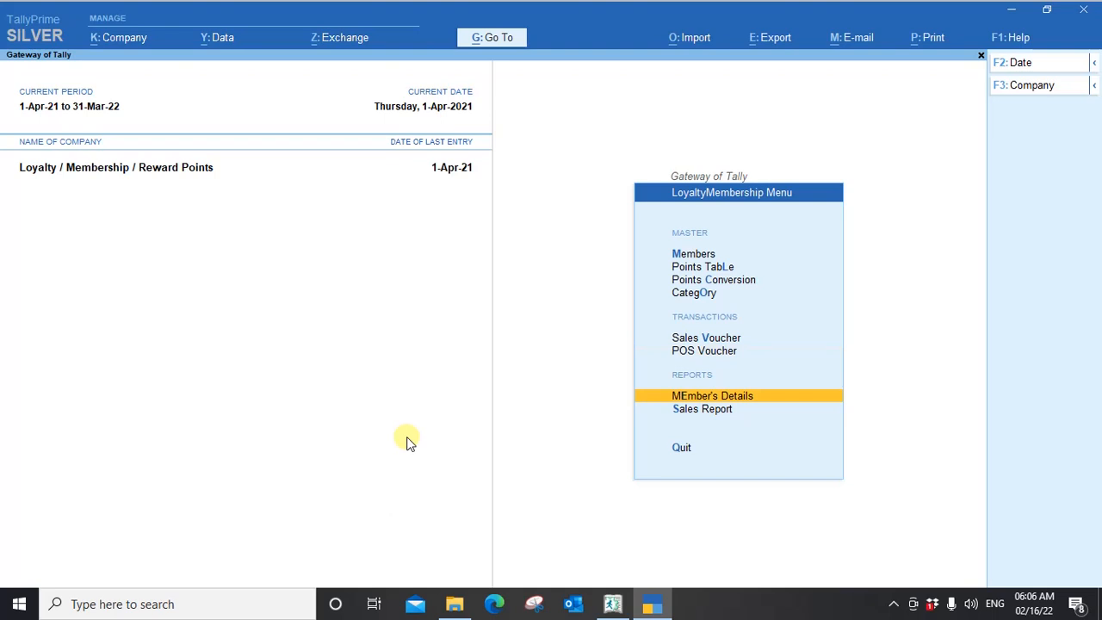
pyautogui.press('Down')
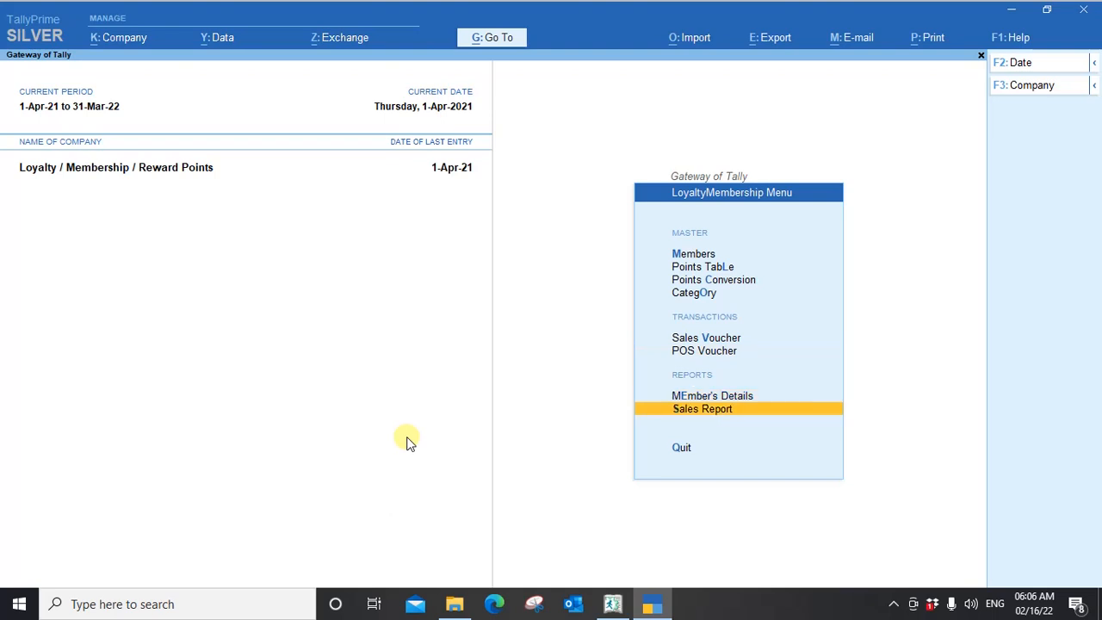
pyautogui.press('Up')
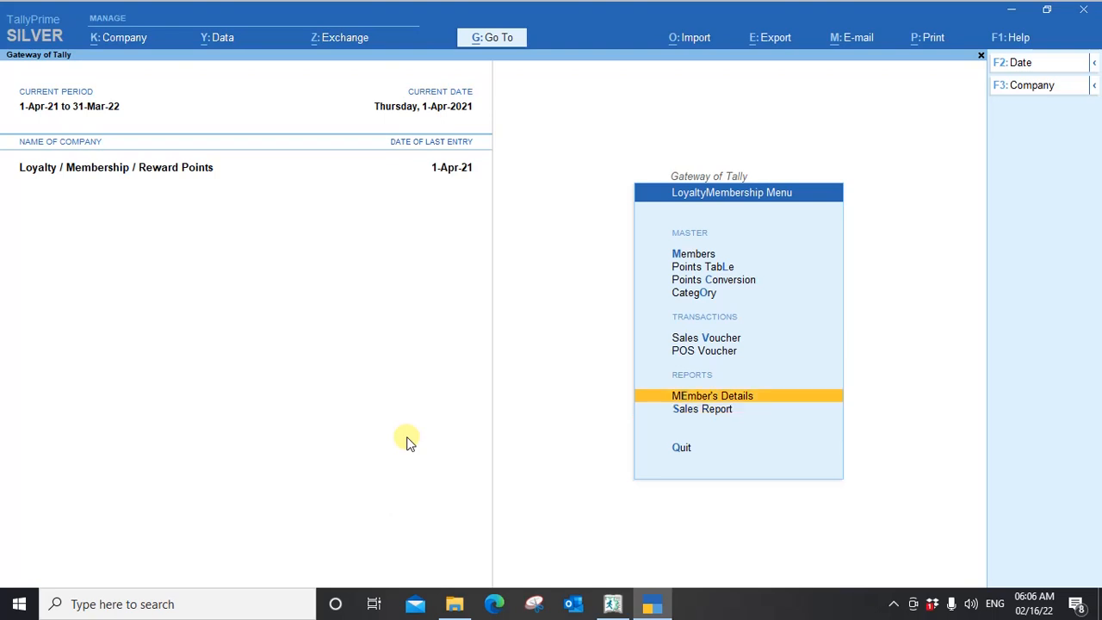
pyautogui.press('Return')
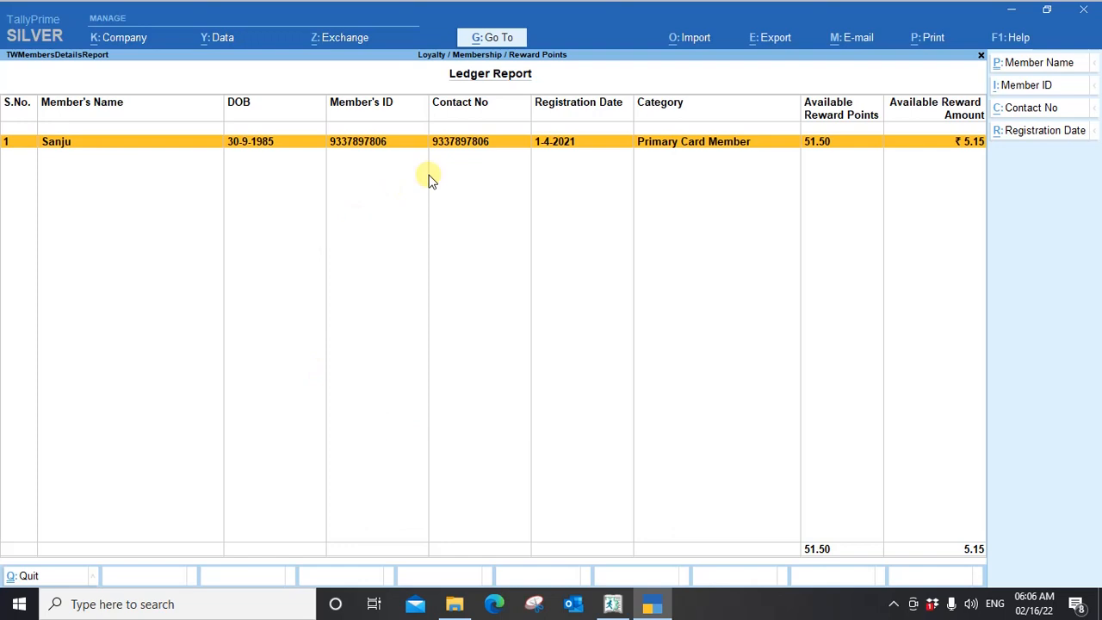
pyautogui.press('Escape')
# Review the Sales Report for each member's sale amounts and earned, redeemed and left points, and close it.
pyautogui.press('Down')
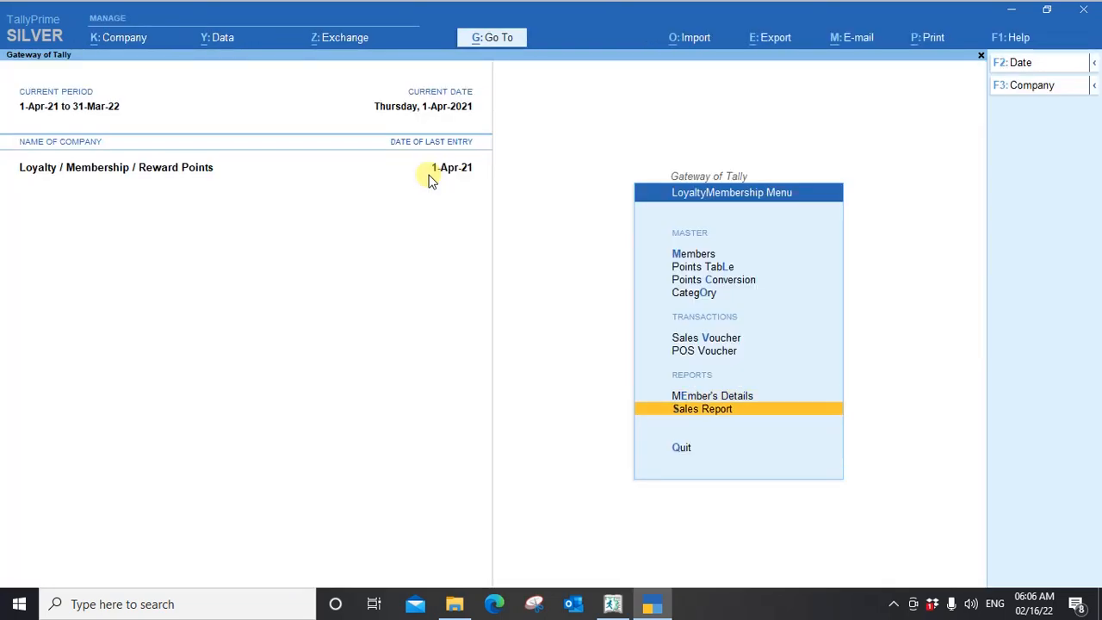
pyautogui.press('Return')
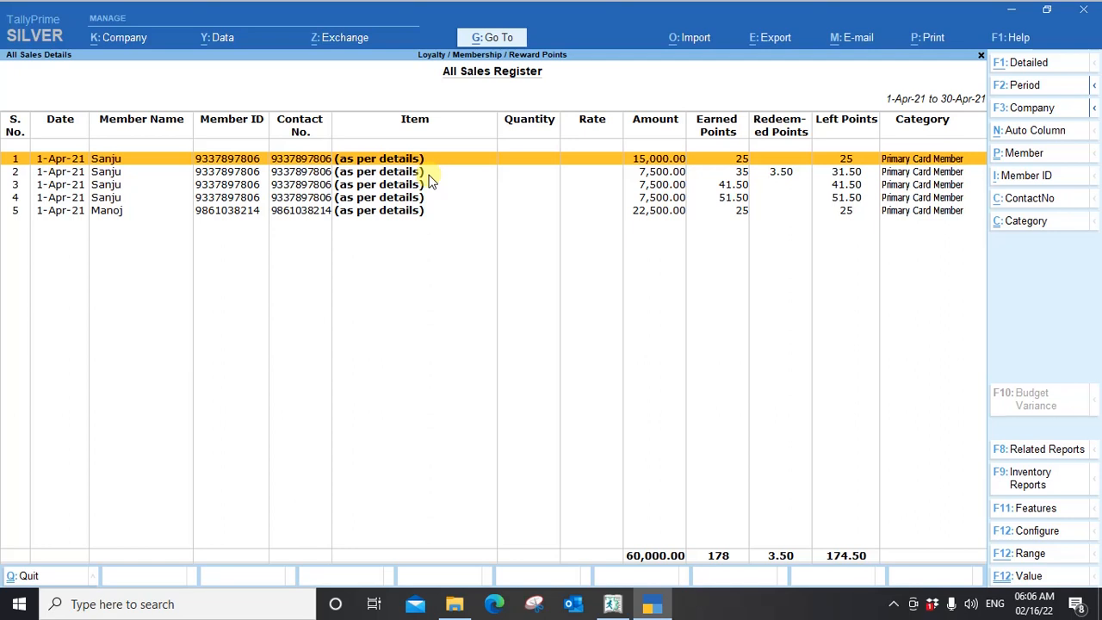
pyautogui.press('Escape')
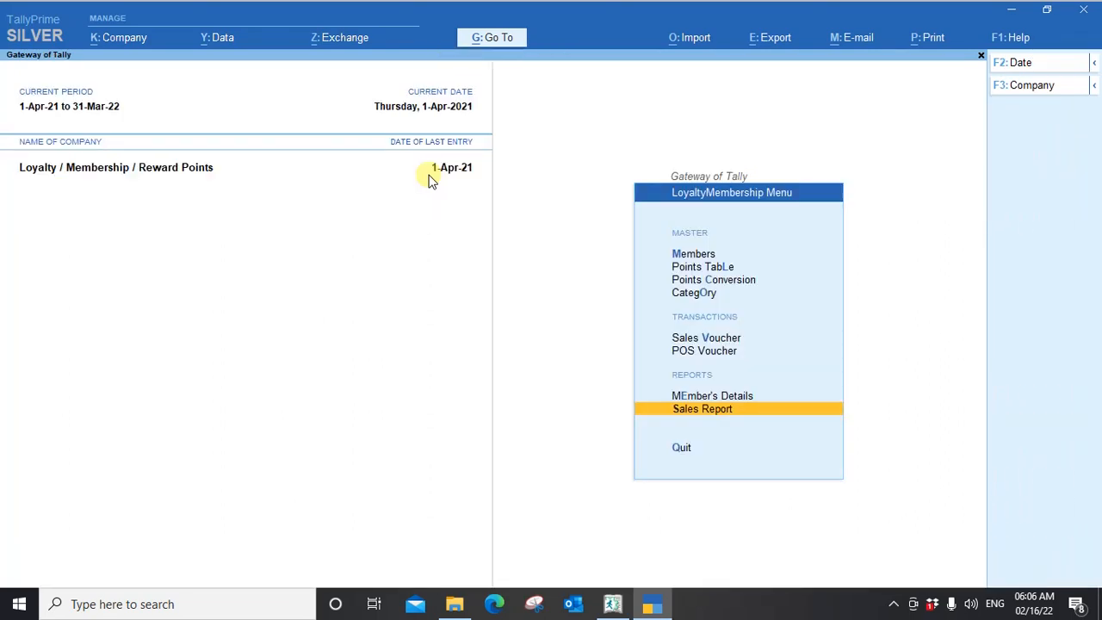